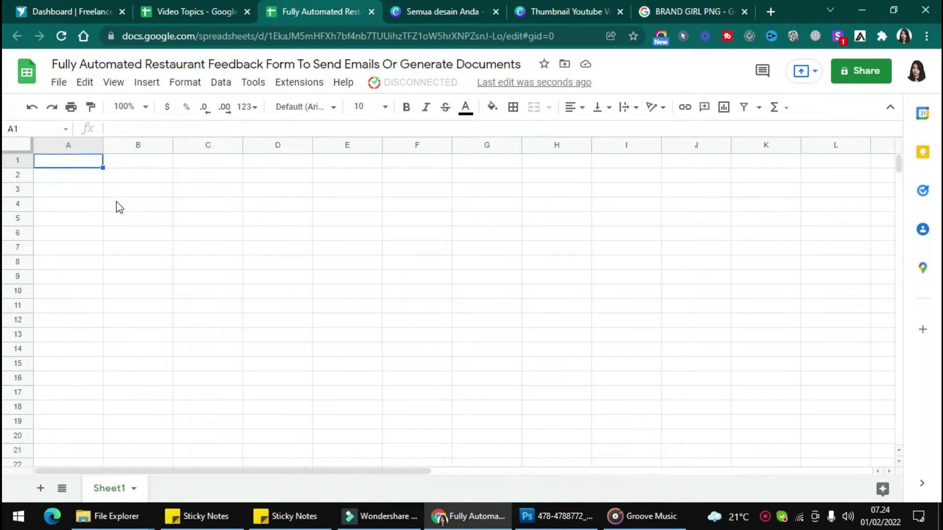
# Load the Kulfi Forms 'Restaurant Feedback Form' template, found by searching 'RESTAUR'
pyautogui.click(286, 88)
pyautogui.moveTo(343, 219)
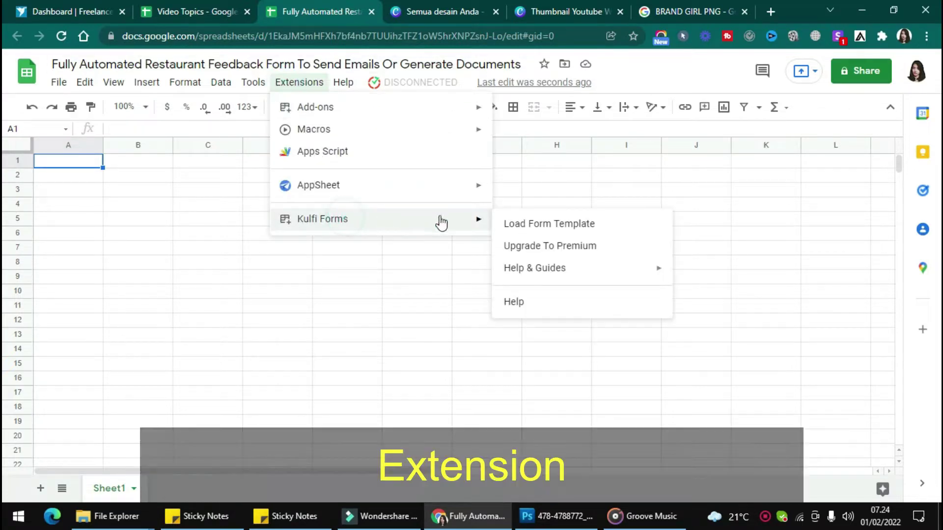
pyautogui.click(511, 225)
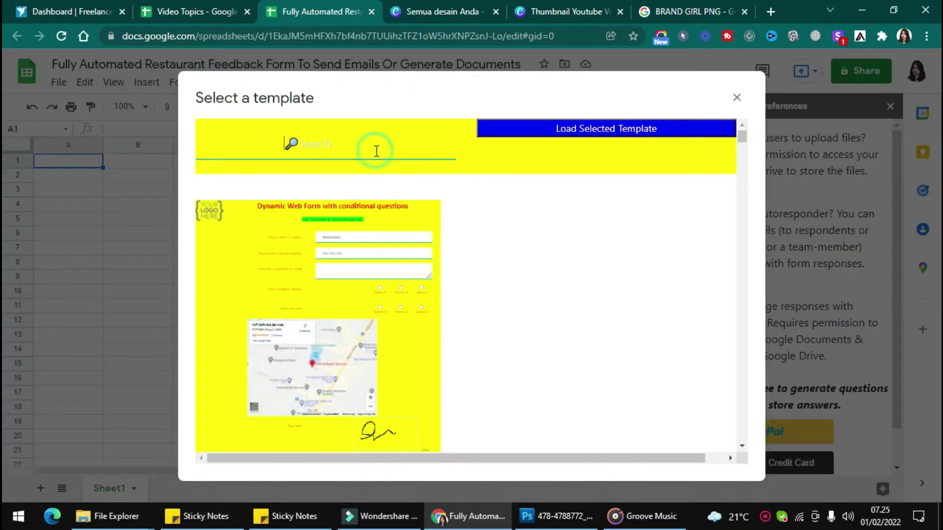
pyautogui.write('RESTAUR')
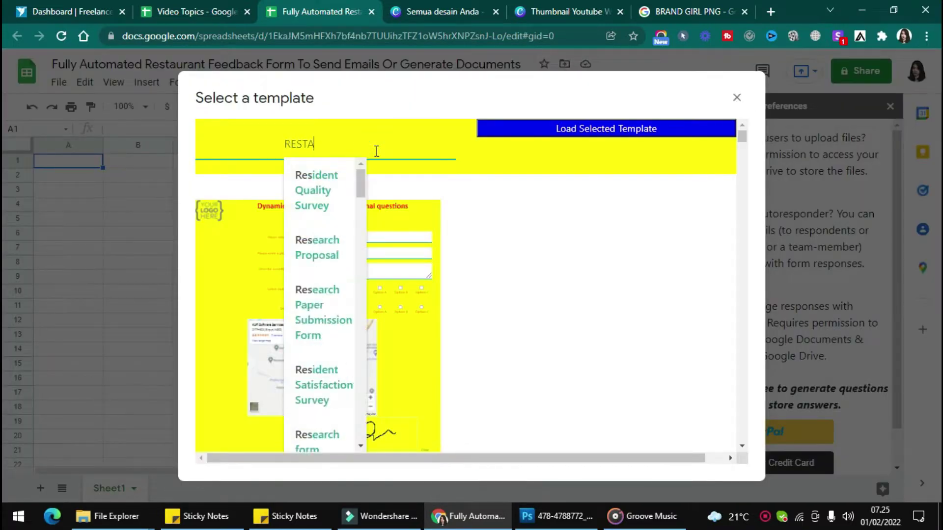
pyautogui.click(337, 198)
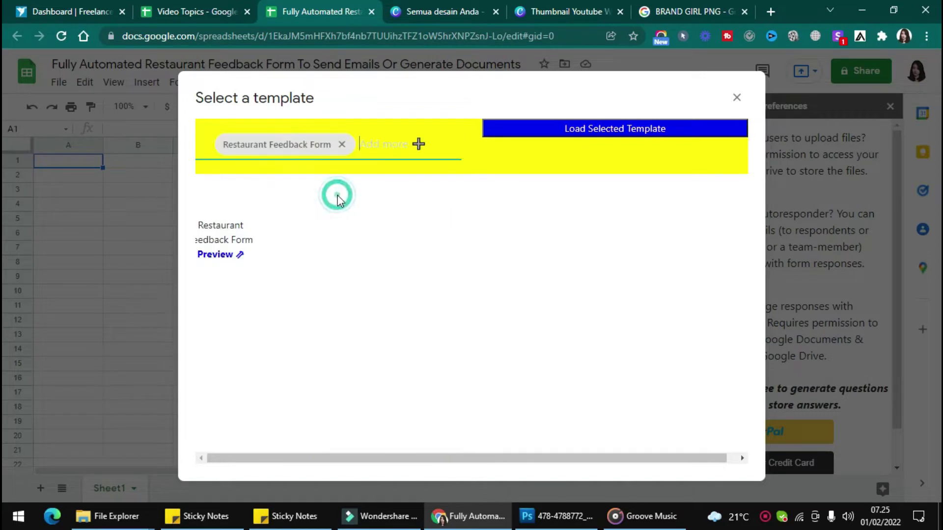
pyautogui.click(553, 128)
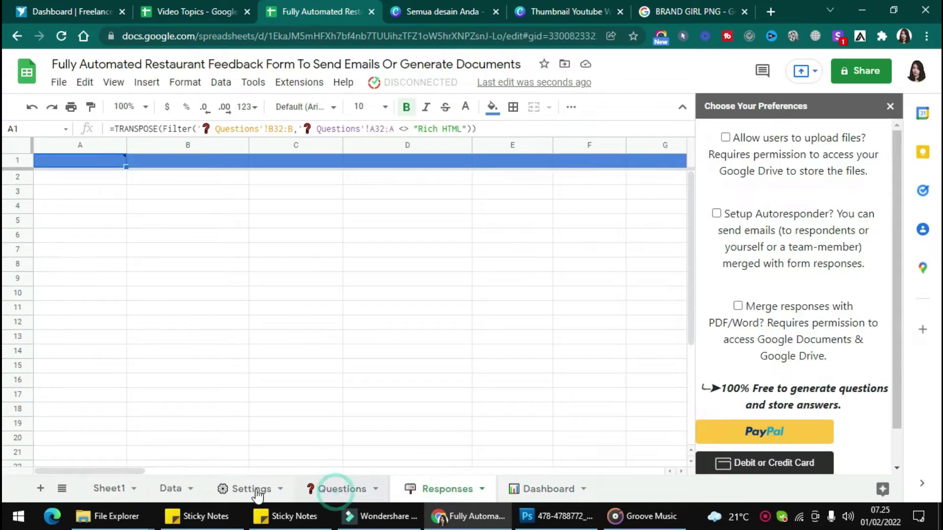
# Reload the sheet and authorize the unverified Kulfi Forms script through Get Link
pyautogui.click(251, 489)
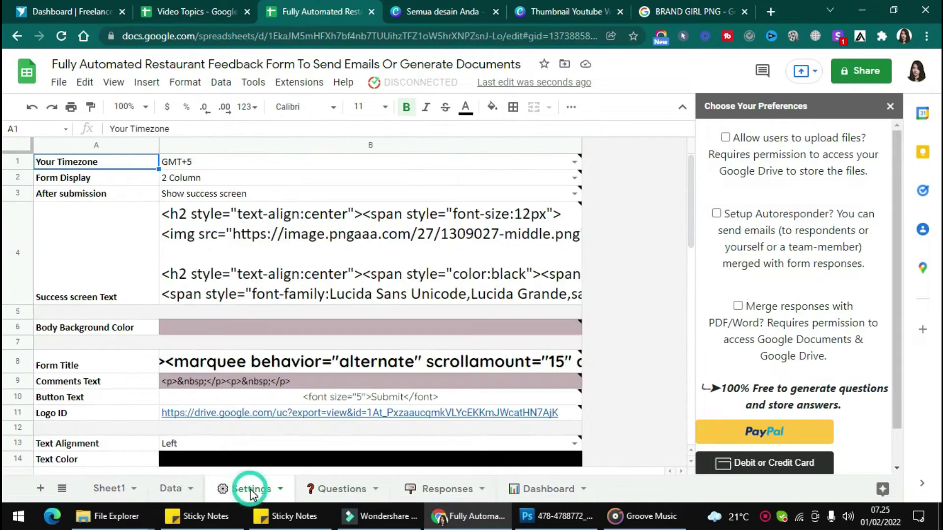
pyautogui.click(62, 36)
pyautogui.click(396, 84)
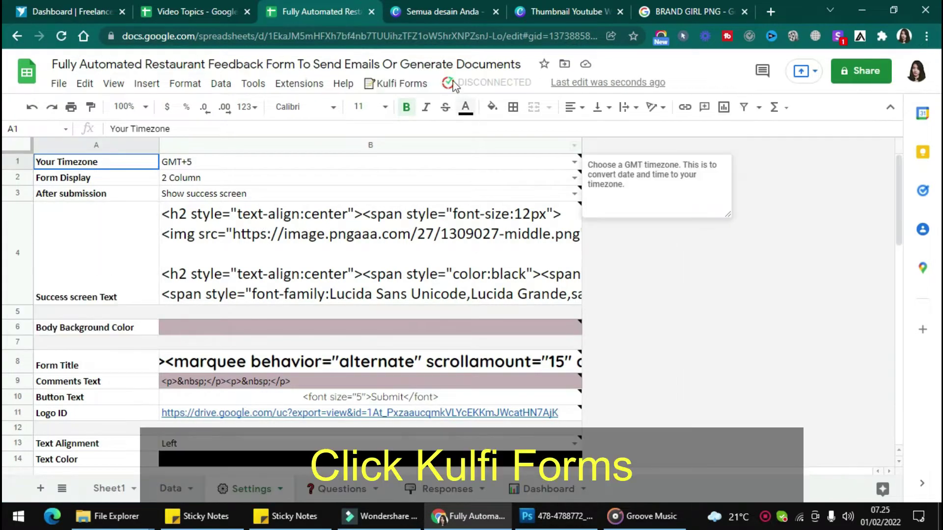
pyautogui.click(399, 107)
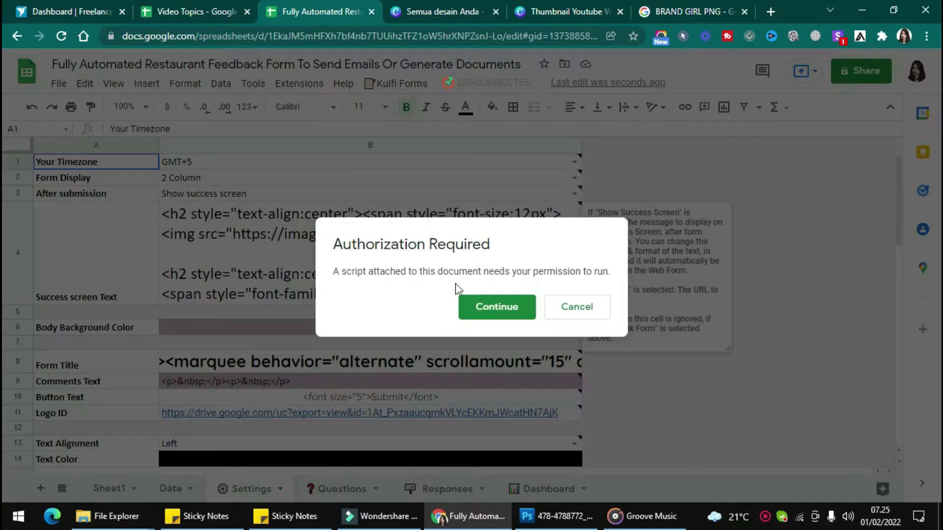
pyautogui.click(494, 310)
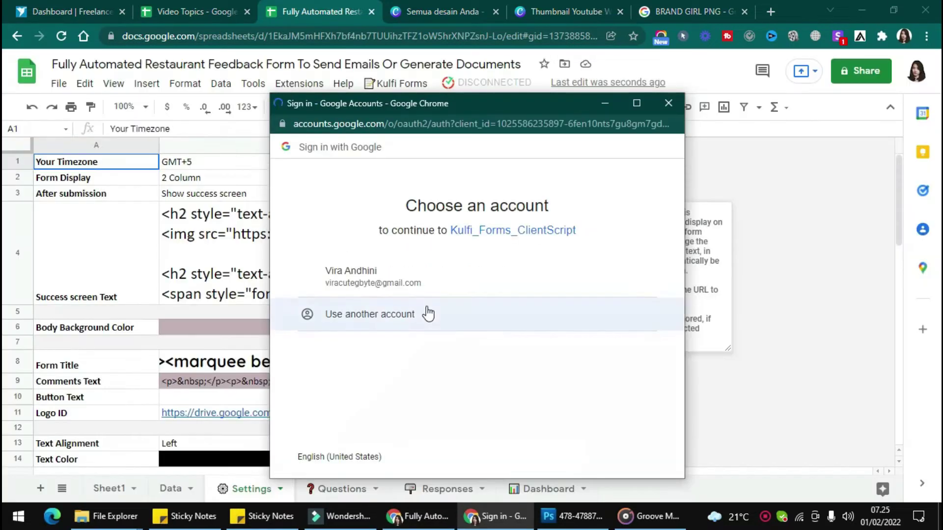
pyautogui.click(375, 290)
pyautogui.click(322, 364)
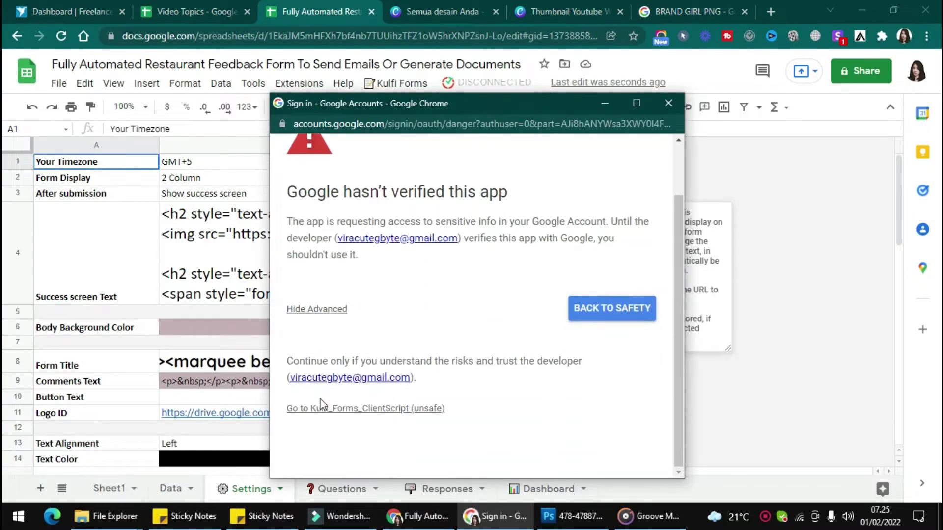
pyautogui.click(320, 409)
pyautogui.scroll(-3, 554, 406)
pyautogui.click(589, 391)
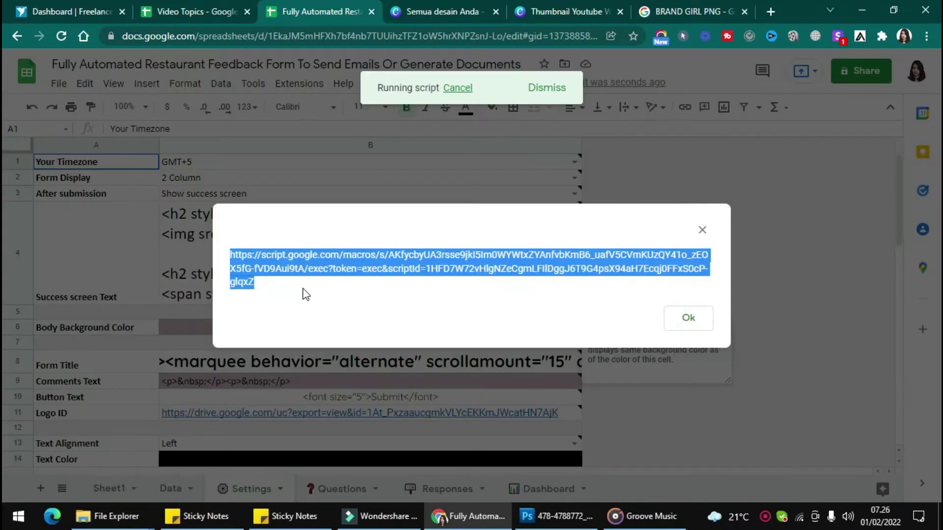
# Open the copied web form link in a new browser tab
pyautogui.hotkey('ctrl', 'c')
pyautogui.hotkey('ctrl', 't')
pyautogui.hotkey('ctrl', 'v')
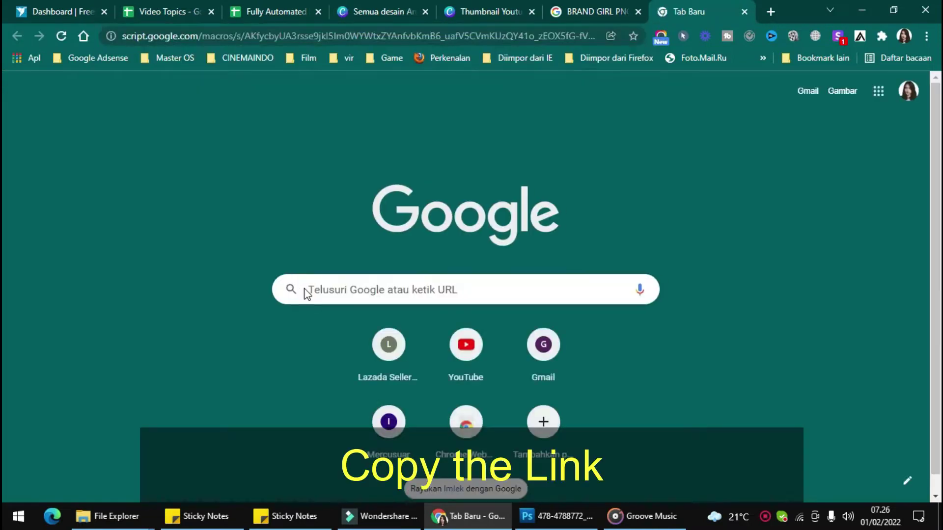
pyautogui.press('Return')
pyautogui.scroll(-15, 388, 314)
pyautogui.scroll(15, 397, 326)
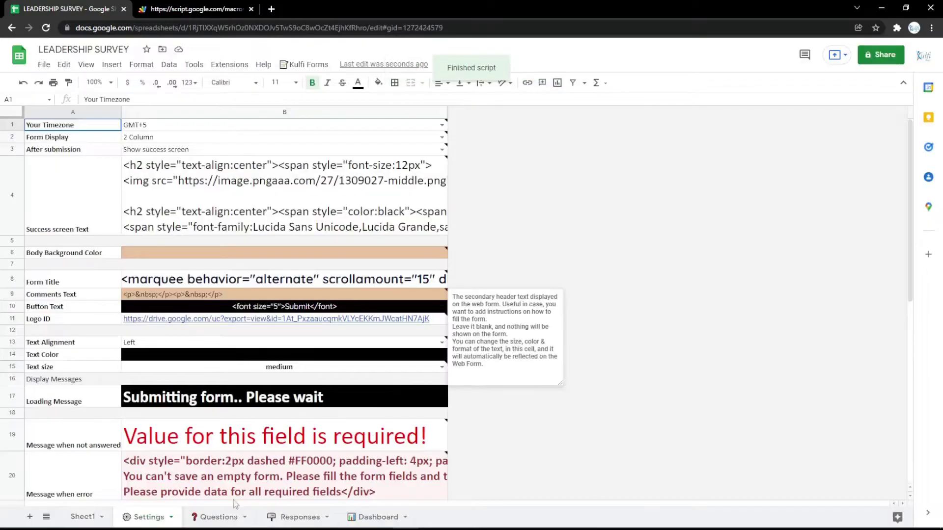
# Insert a new row 3 on Questions as a Text question 'Name', reusing Department's HTML
pyautogui.click(219, 517)
pyautogui.rightClick(15, 172)
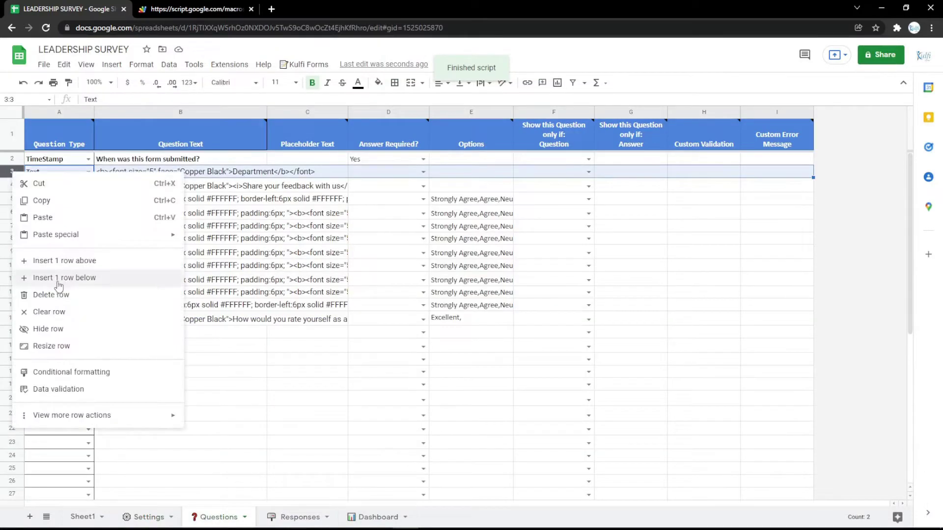
pyautogui.click(53, 261)
pyautogui.click(89, 172)
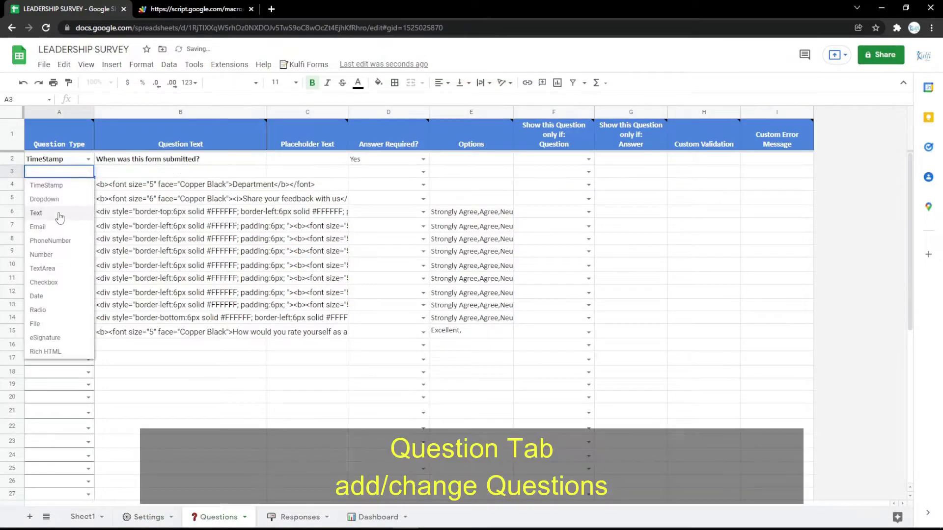
pyautogui.click(59, 218)
pyautogui.click(158, 188)
pyautogui.hotkey('ctrl', 'c')
pyautogui.click(156, 173)
pyautogui.hotkey('ctrl', 'v')
pyautogui.doubleClick(243, 172)
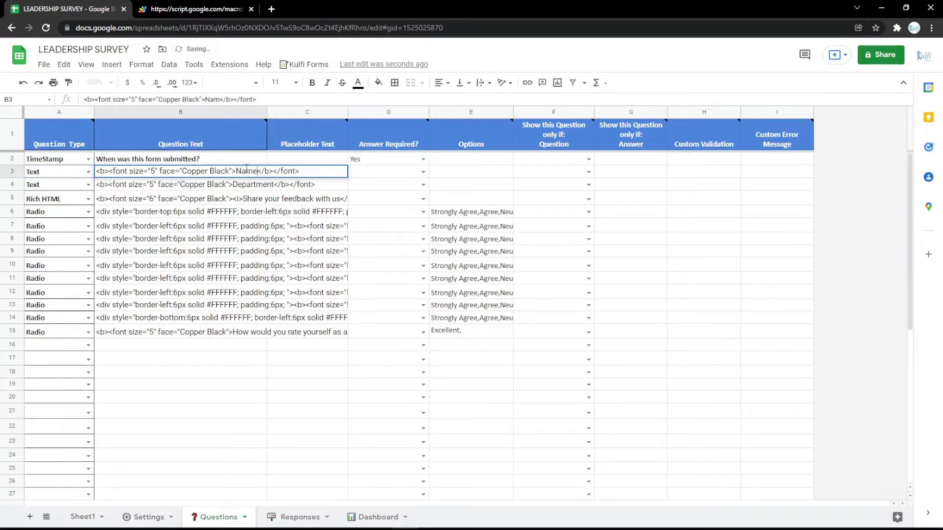
pyautogui.press('Return')
# Check Name on the form, then make question 3 an Email type labelled 'Email'
pyautogui.click(197, 9)
pyautogui.press('F5')
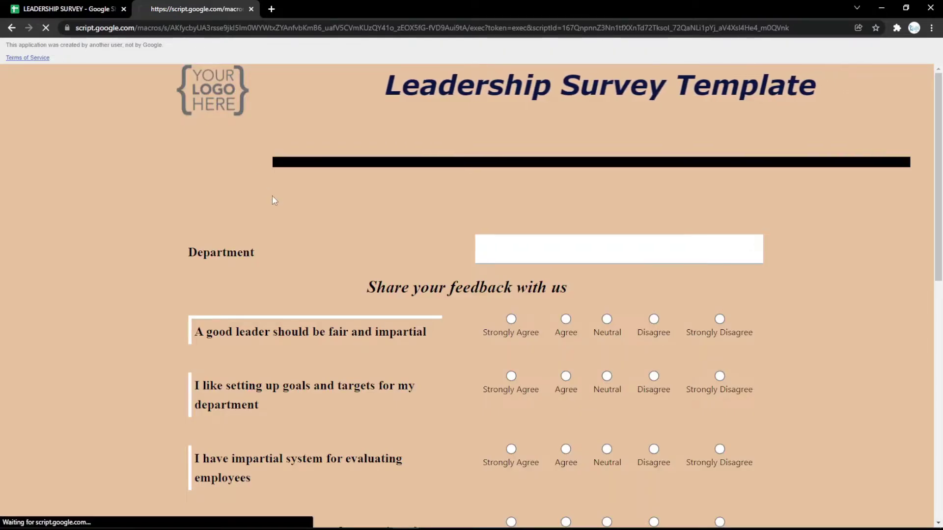
pyautogui.click(79, 7)
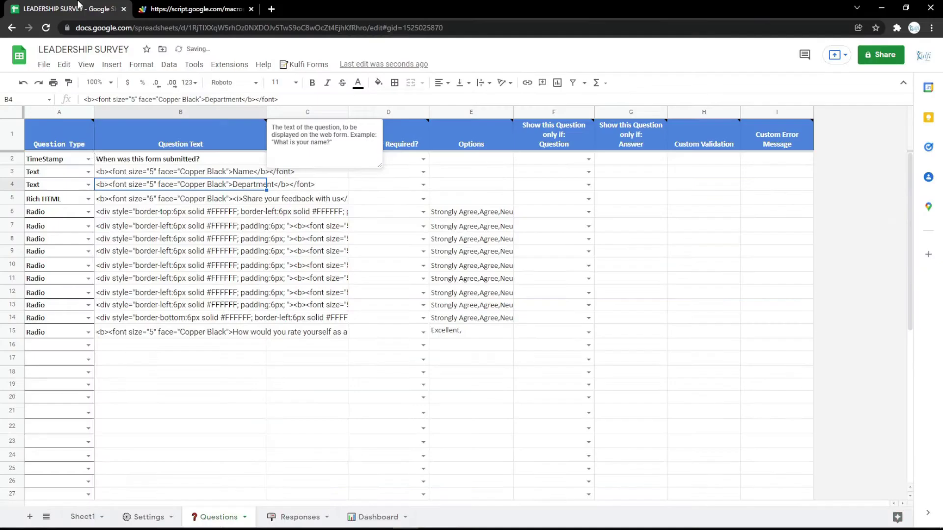
pyautogui.click(87, 172)
pyautogui.click(54, 233)
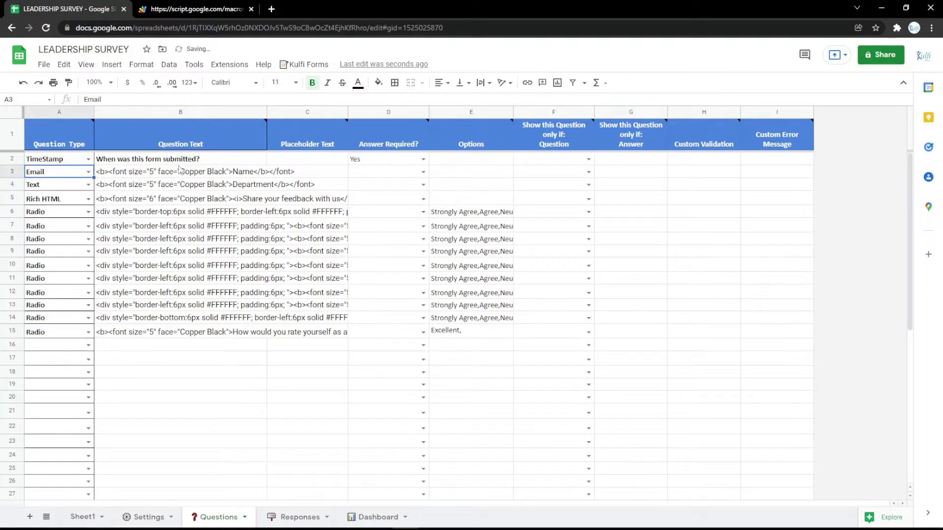
pyautogui.doubleClick(254, 172)
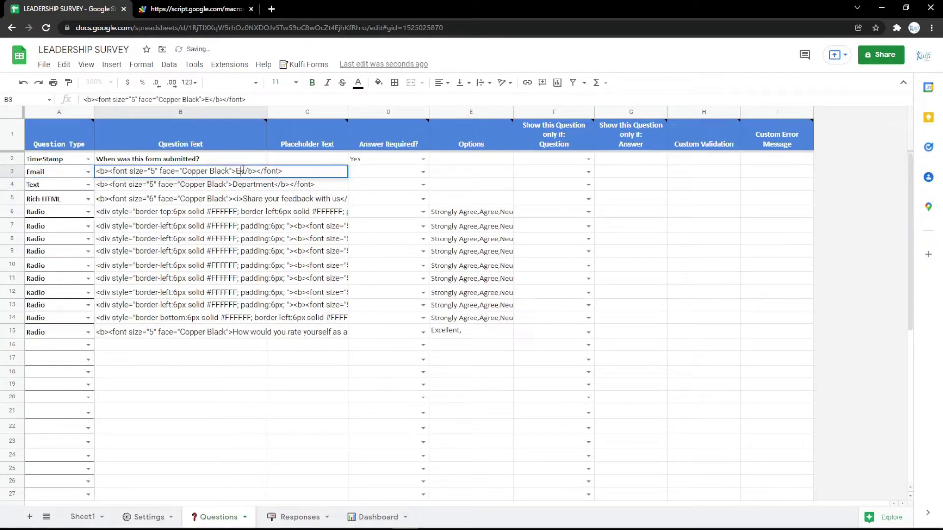
pyautogui.write('Email')
pyautogui.press('Return')
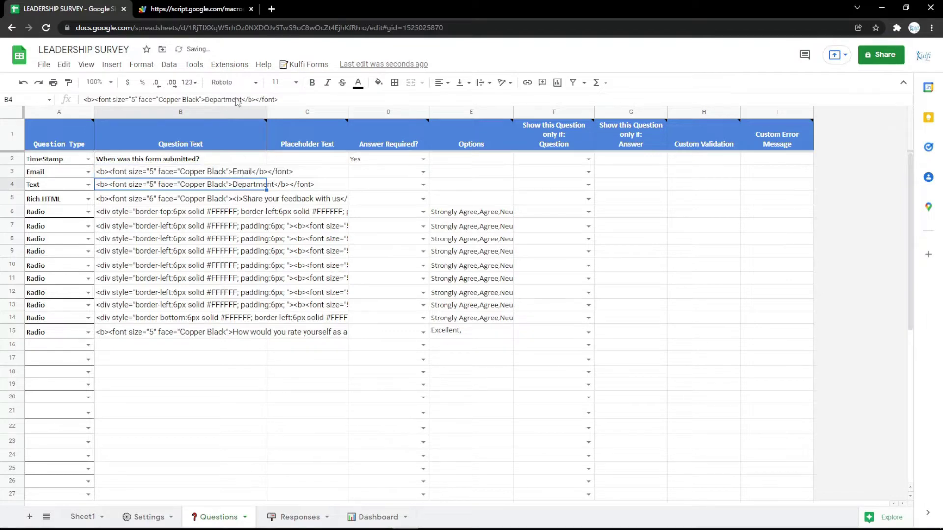
pyautogui.hotkey('ctrl', 'Tab')
pyautogui.press('F5')
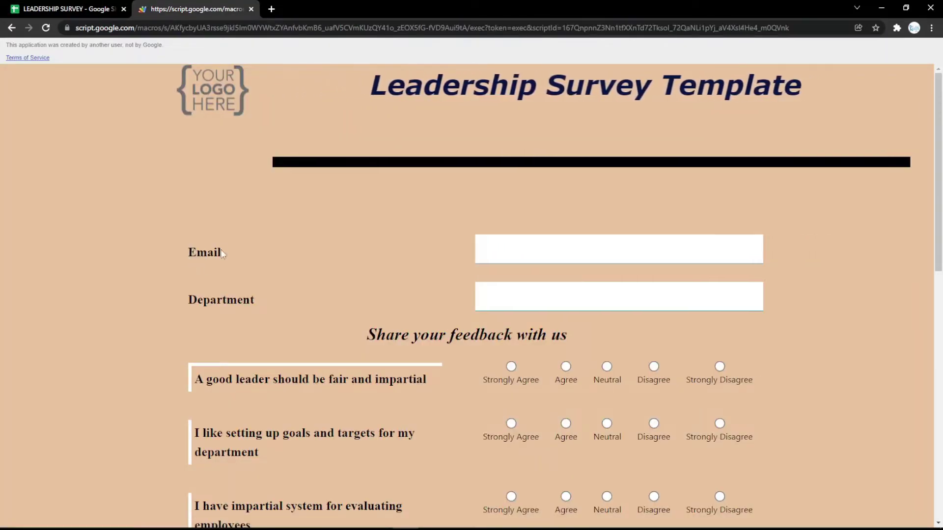
pyautogui.click(103, 6)
pyautogui.click(88, 171)
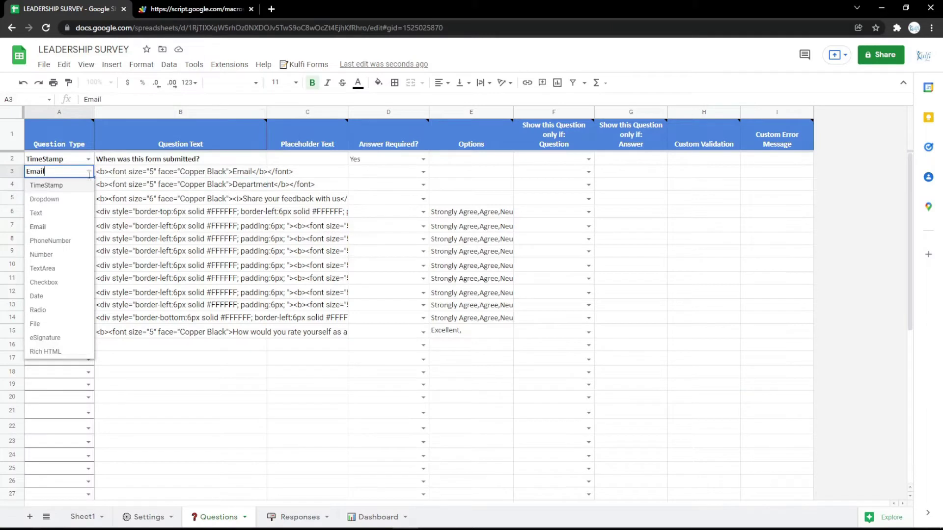
# Make question 3 a PhoneNumber question labelled 'Phone Number' and view the form
pyautogui.click(50, 241)
pyautogui.click(205, 176)
pyautogui.doubleClick(250, 172)
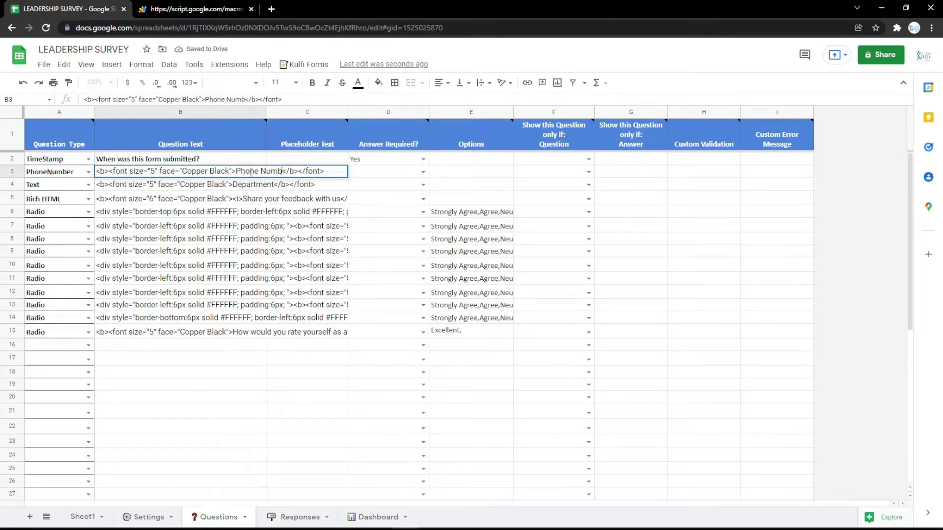
pyautogui.press('Return')
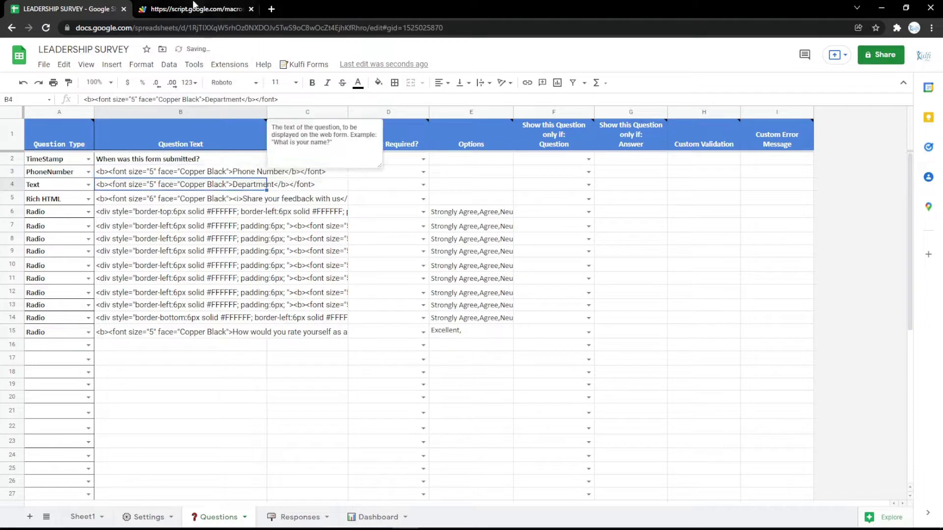
pyautogui.hotkey('ctrl', 'Tab')
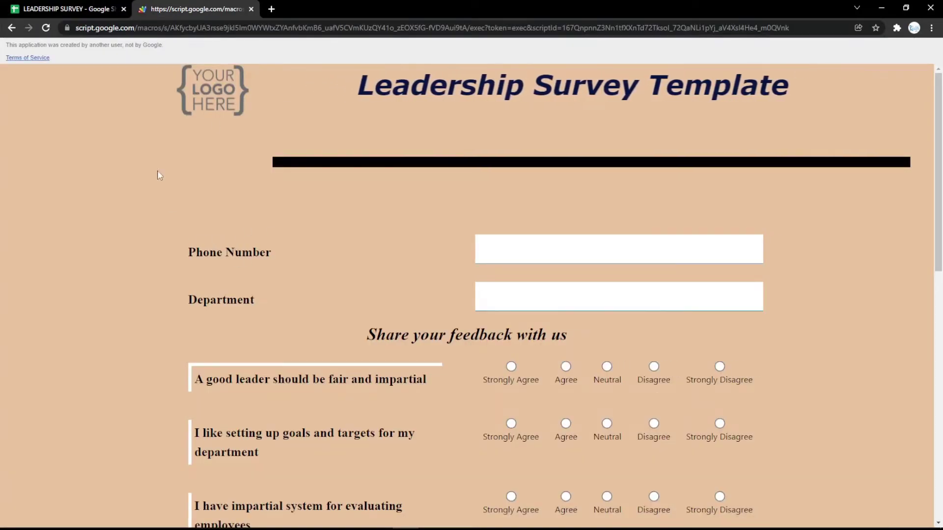
pyautogui.hotkey('ctrl', 'Tab')
# Change question 3 to a TextArea labelled 'Address' and reload the form to check
pyautogui.doubleClick(87, 172)
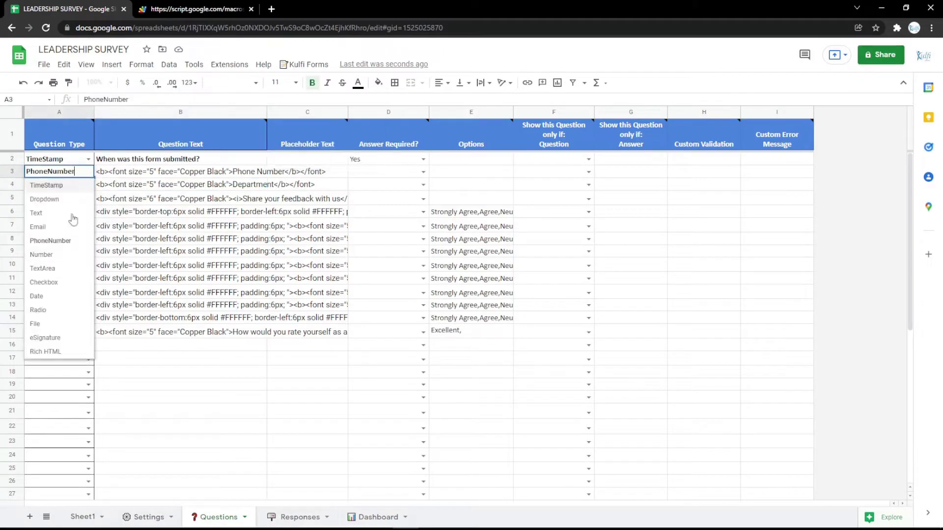
pyautogui.click(58, 257)
pyautogui.hotkey('ctrl', 'z')
pyautogui.doubleClick(88, 172)
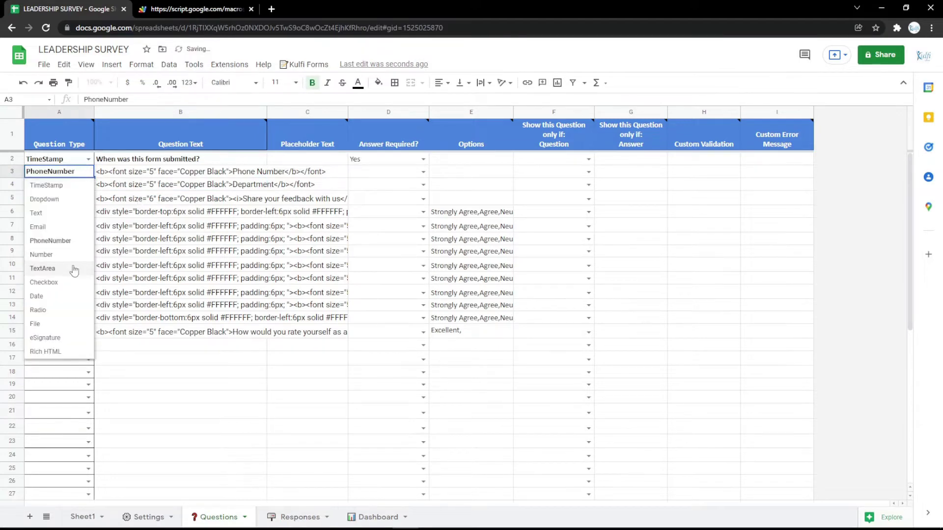
pyautogui.click(74, 270)
pyautogui.doubleClick(242, 170)
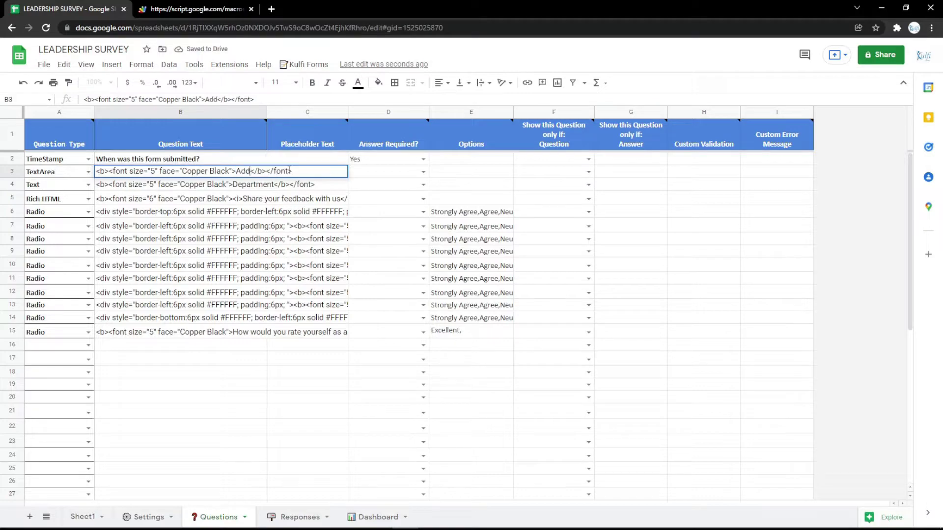
pyautogui.write('s')
pyautogui.press('Return')
pyautogui.hotkey('ctrl', 'Tab')
pyautogui.hotkey('ctrl', 'r')
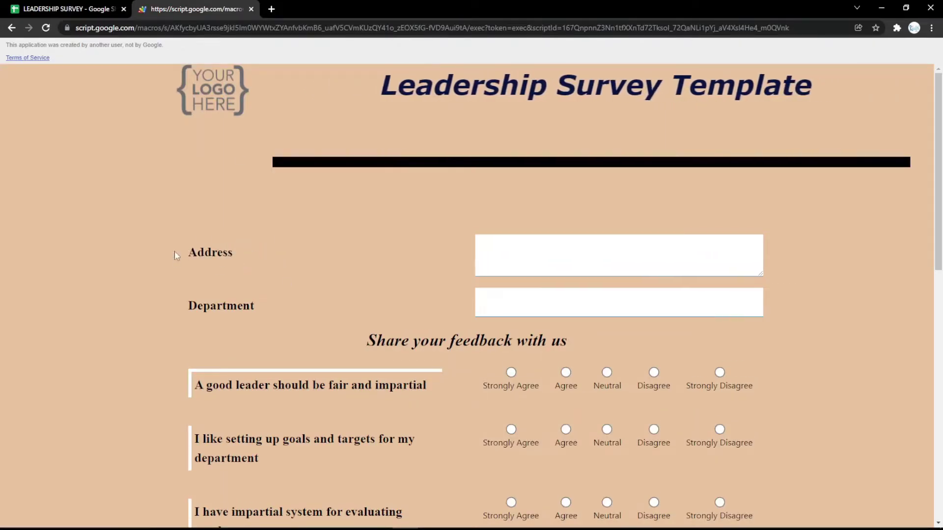
pyautogui.click(49, 7)
# Switch question 3 to Checkbox, then Date, and try the date picker on the form
pyautogui.click(88, 172)
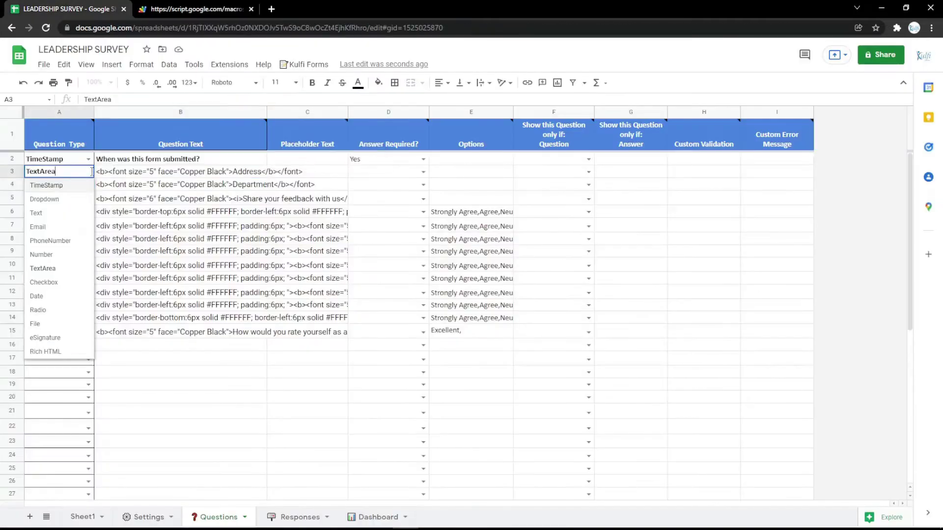
pyautogui.click(60, 283)
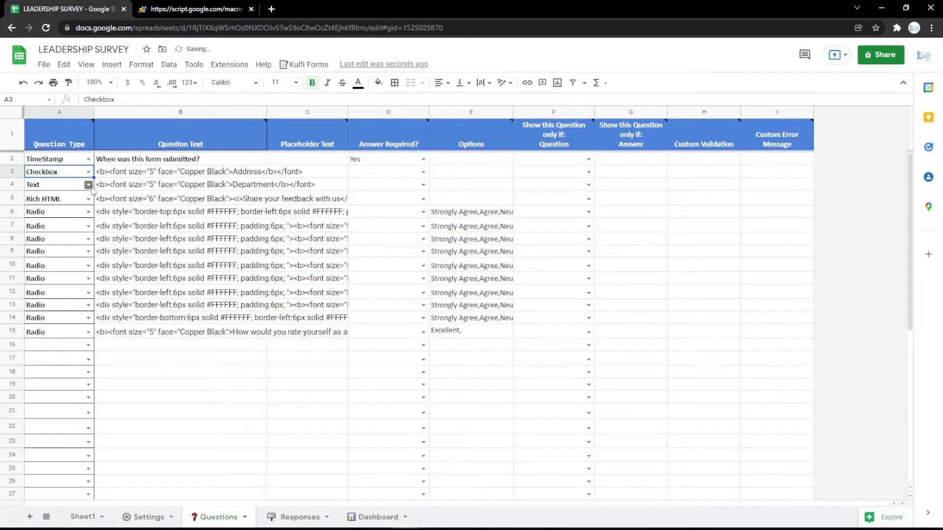
pyautogui.press('Return')
pyautogui.click(51, 297)
pyautogui.click(199, 172)
pyautogui.click(241, 226)
pyautogui.hotkey('ctrl', 'Tab')
pyautogui.press('F5')
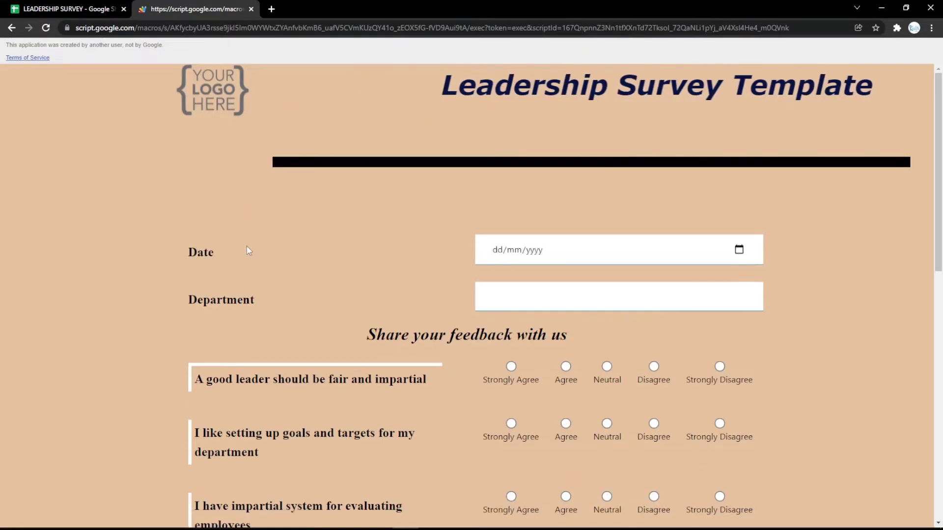
pyautogui.click(738, 249)
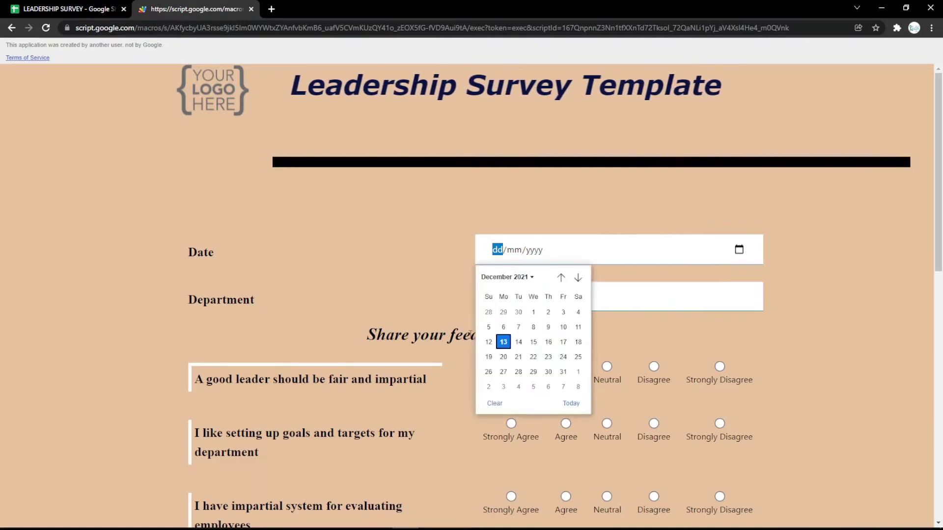
pyautogui.click(406, 228)
pyautogui.hotkey('ctrl', 'shift', 'Tab')
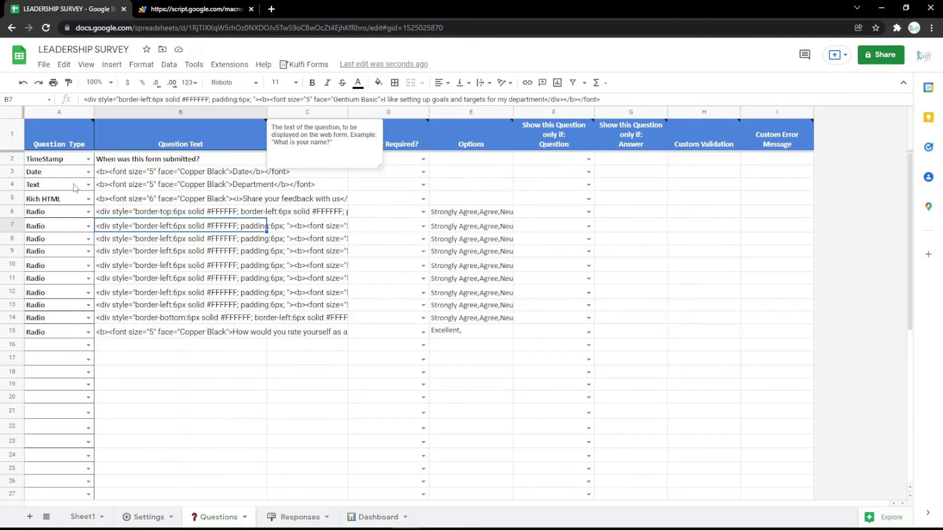
# Make question 3 a Radio 'Gender' question with options 'Male, Female' and check the form
pyautogui.click(88, 172)
pyautogui.click(37, 298)
pyautogui.doubleClick(188, 173)
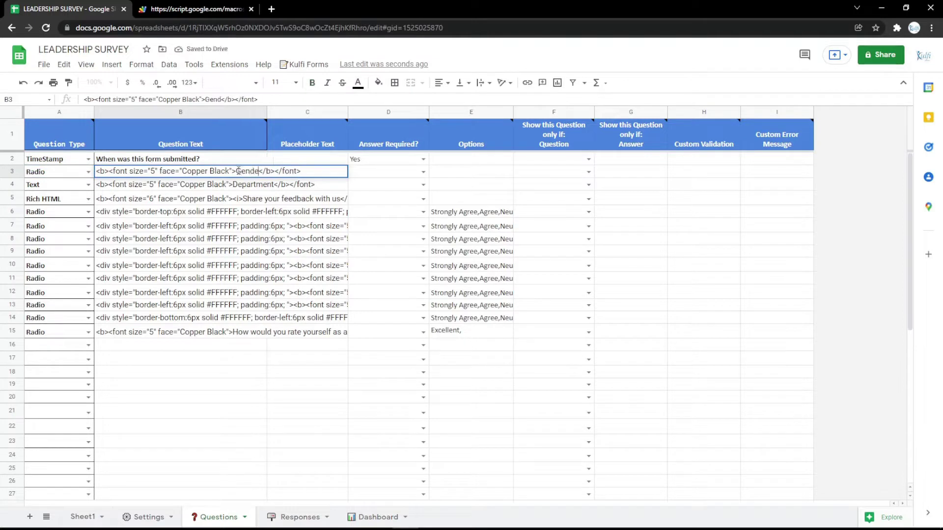
pyautogui.write('r')
pyautogui.press('Return')
pyautogui.click(438, 174)
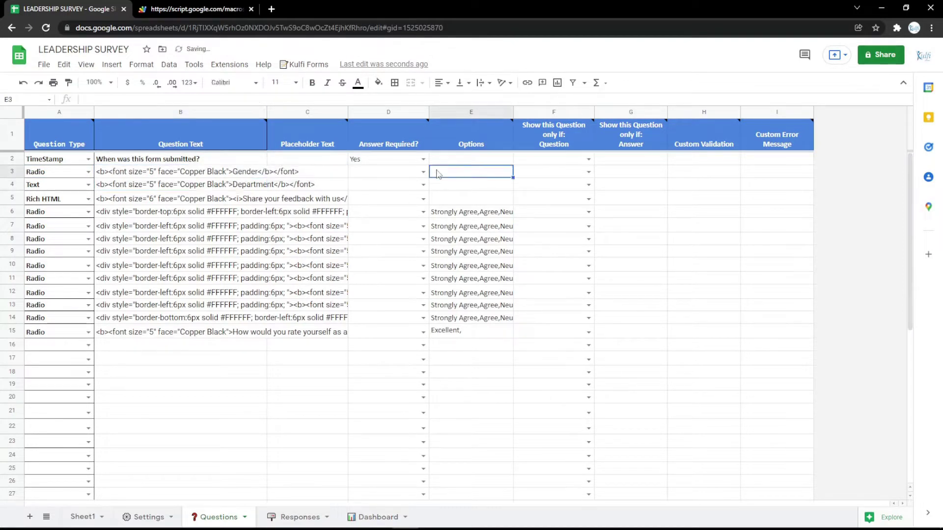
pyautogui.write('Male, Femal')
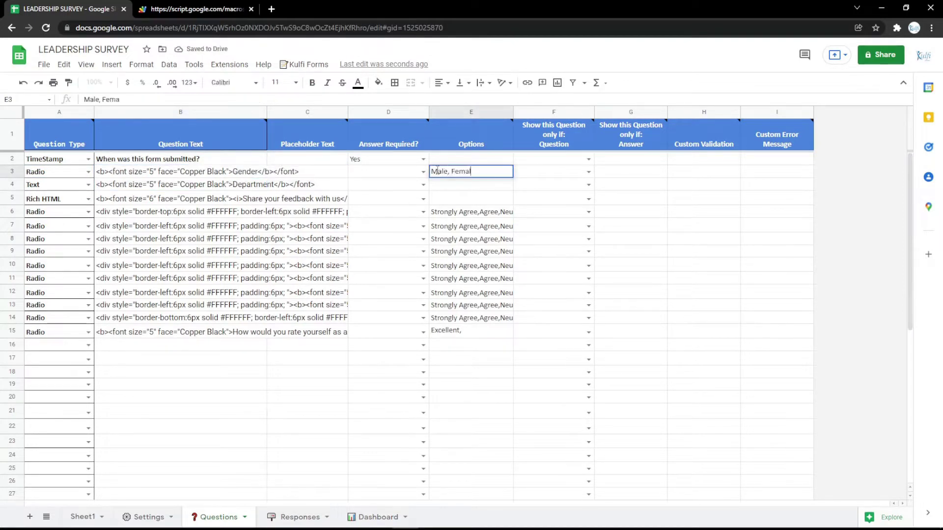
pyautogui.write('e')
pyautogui.press('Return')
pyautogui.click(155, 7)
pyautogui.press('F5')
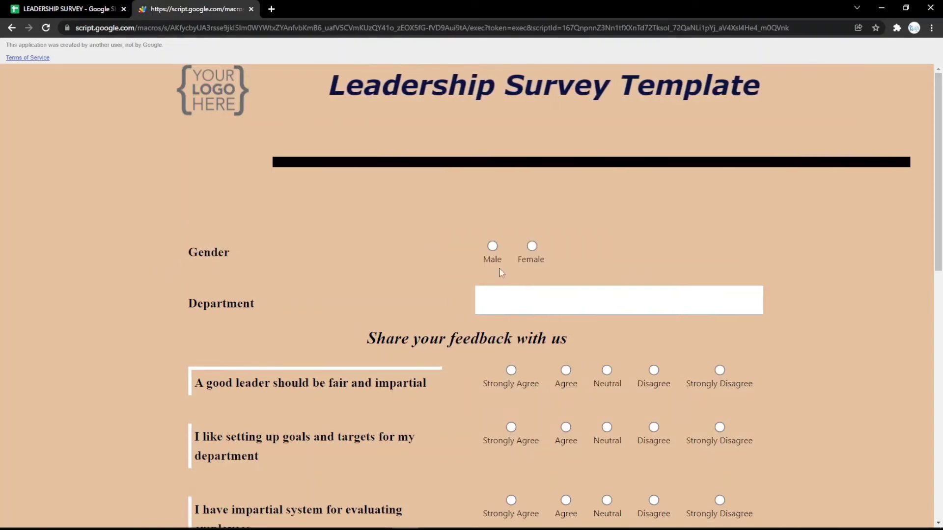
pyautogui.click(96, 6)
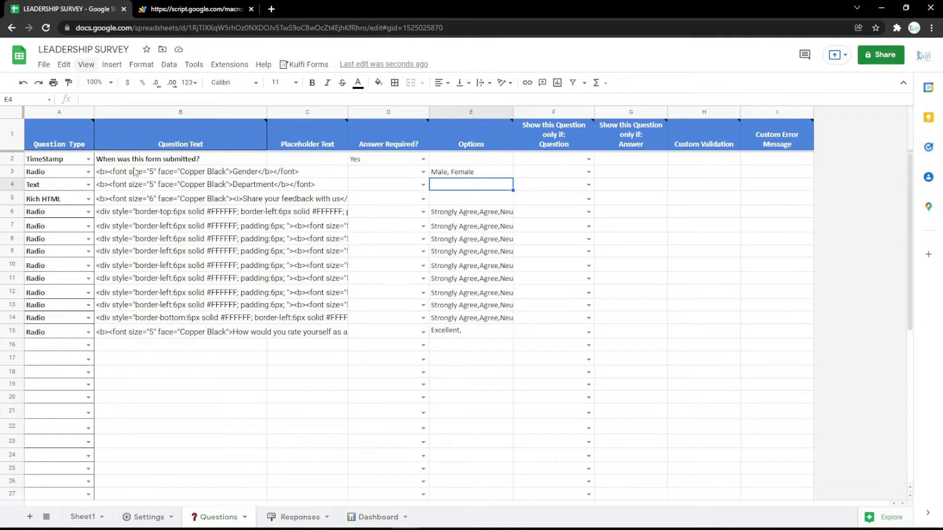
# Change question 3 to File labelled 'File', clear its options, and test an upload
pyautogui.click(88, 172)
pyautogui.click(44, 324)
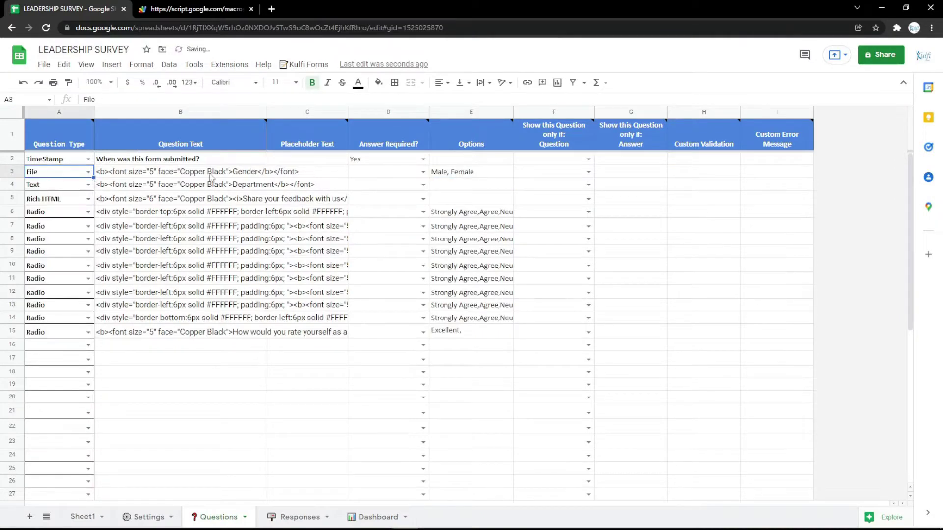
pyautogui.click(250, 172)
pyautogui.press('Return')
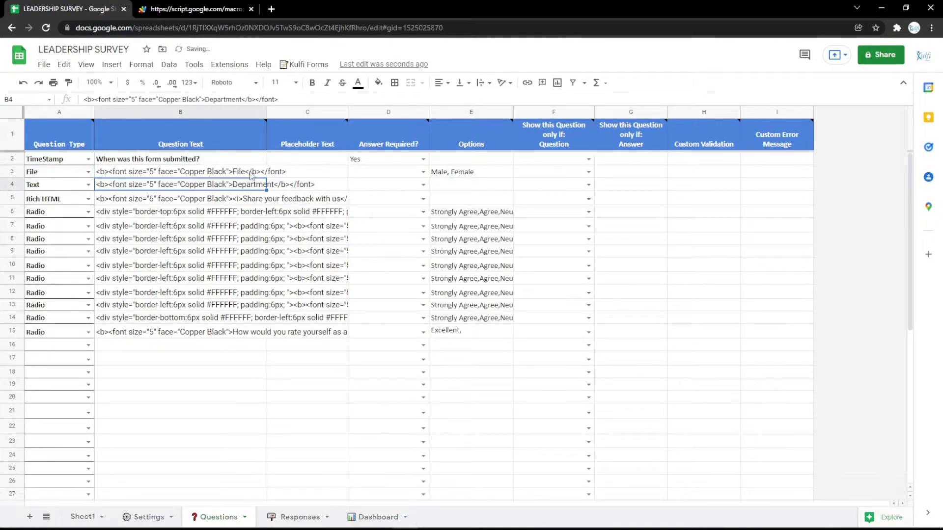
pyautogui.click(452, 174)
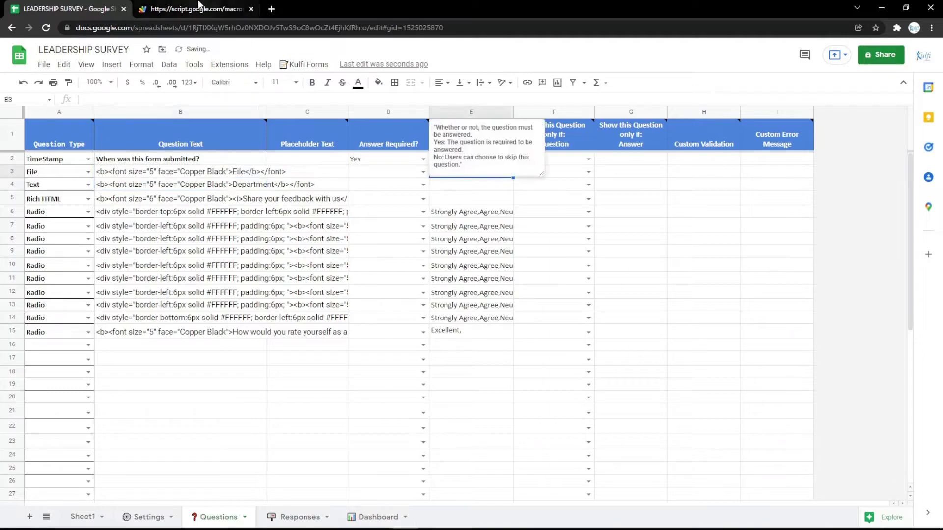
pyautogui.hotkey('ctrl', 'Tab')
pyautogui.press('F5')
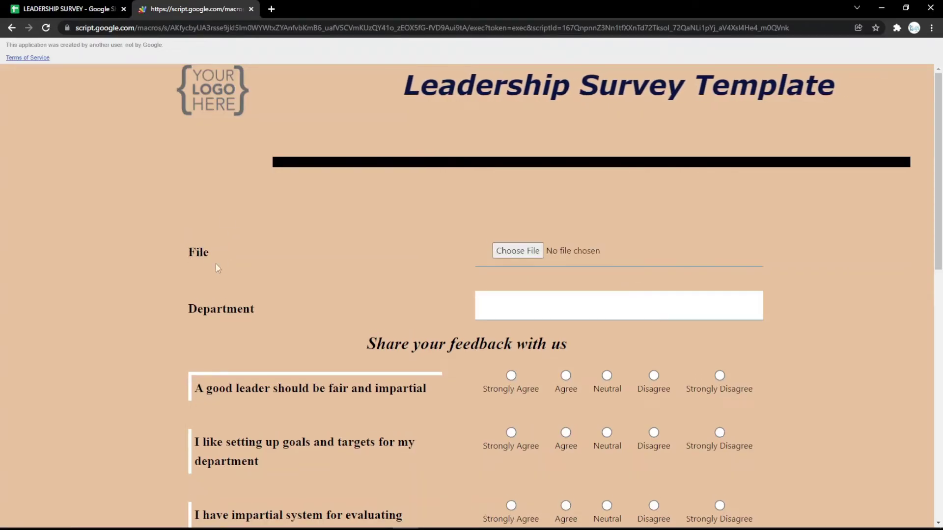
pyautogui.click(518, 250)
pyautogui.doubleClick(128, 98)
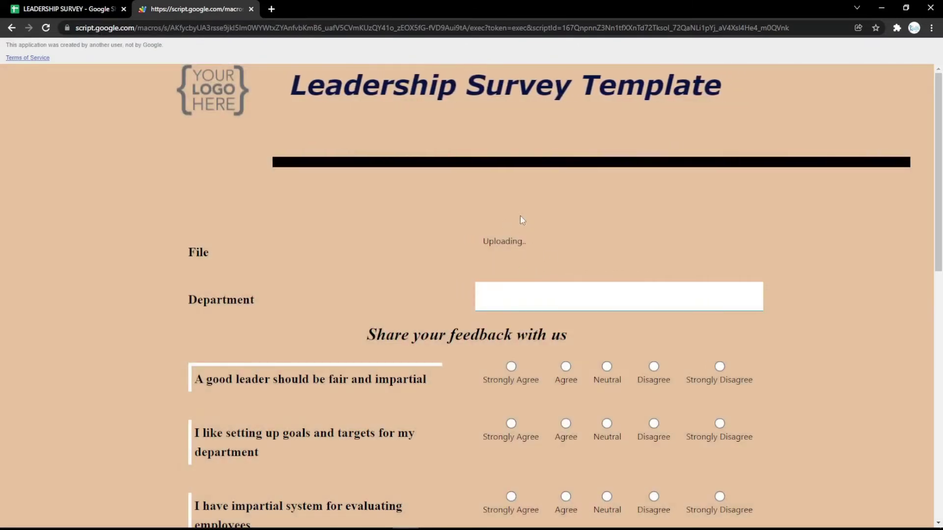
pyautogui.click(79, 8)
# Set question 3 to the eSignature type with the label 'Signature'
pyautogui.click(88, 172)
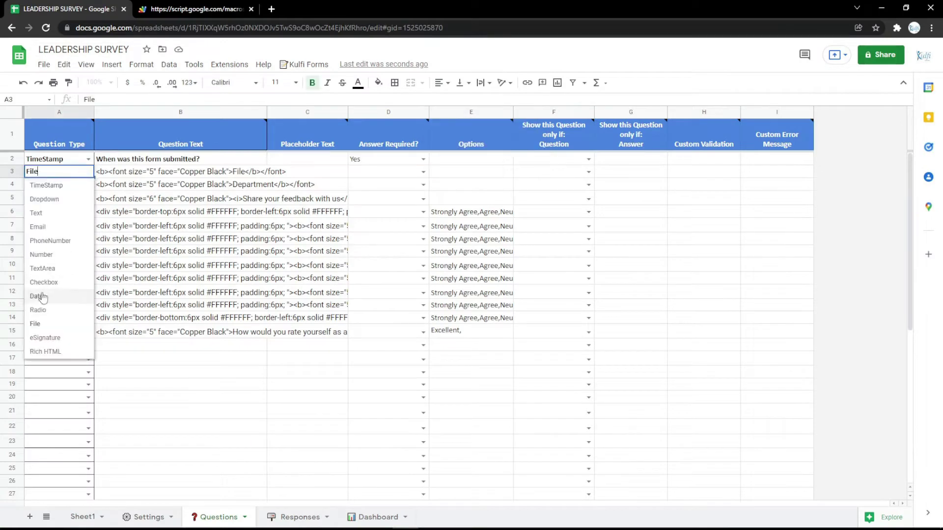
pyautogui.click(44, 337)
pyautogui.click(191, 177)
pyautogui.doubleClick(249, 171)
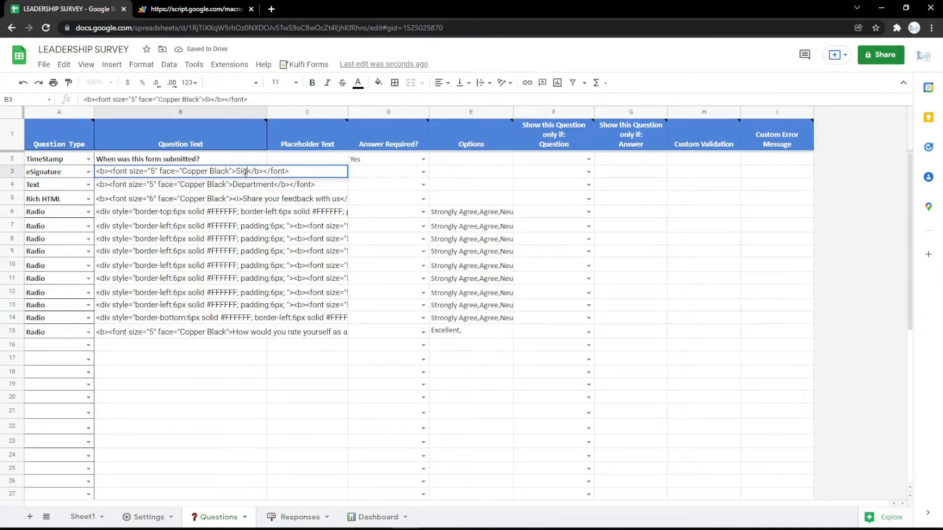
pyautogui.press('Return')
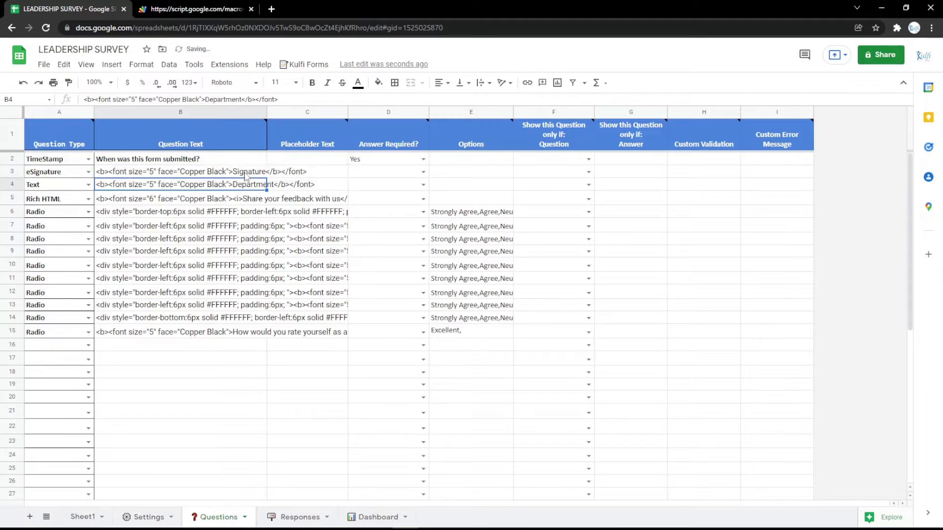
# Reload the form, draw a test signature in the pad and clear it
pyautogui.click(234, 7)
pyautogui.press('F5')
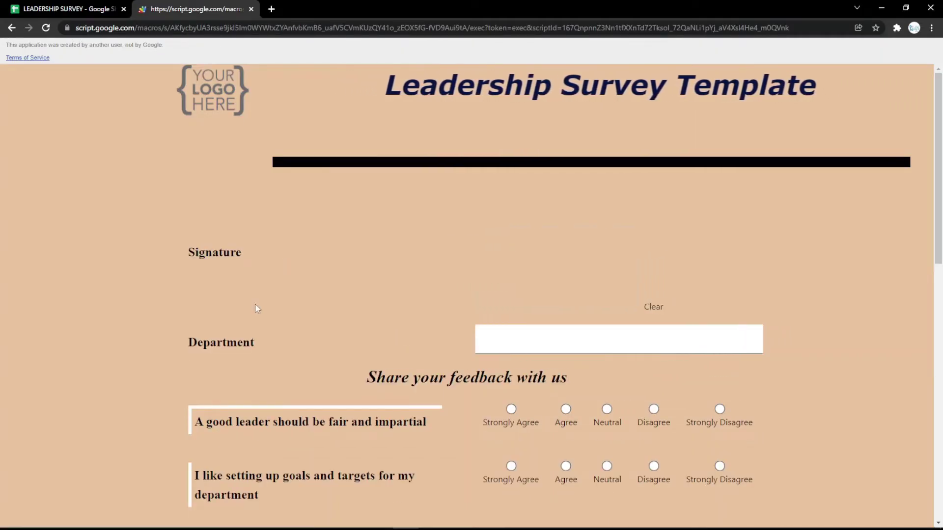
pyautogui.moveTo(539, 247); pyautogui.dragTo(628, 297)
pyautogui.click(653, 306)
pyautogui.click(653, 307)
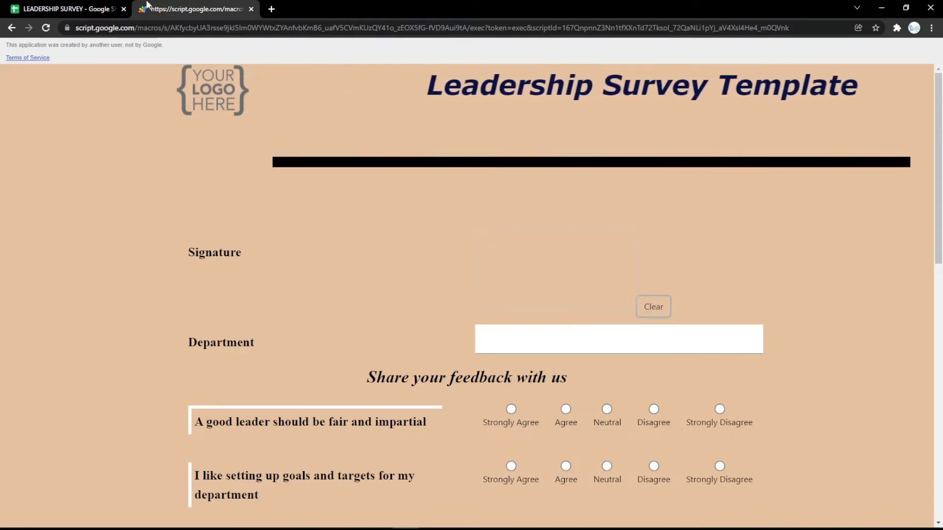
pyautogui.click(69, 9)
# Change question 3 to the Rich HTML type, leaving B3's text unchanged
pyautogui.click(88, 171)
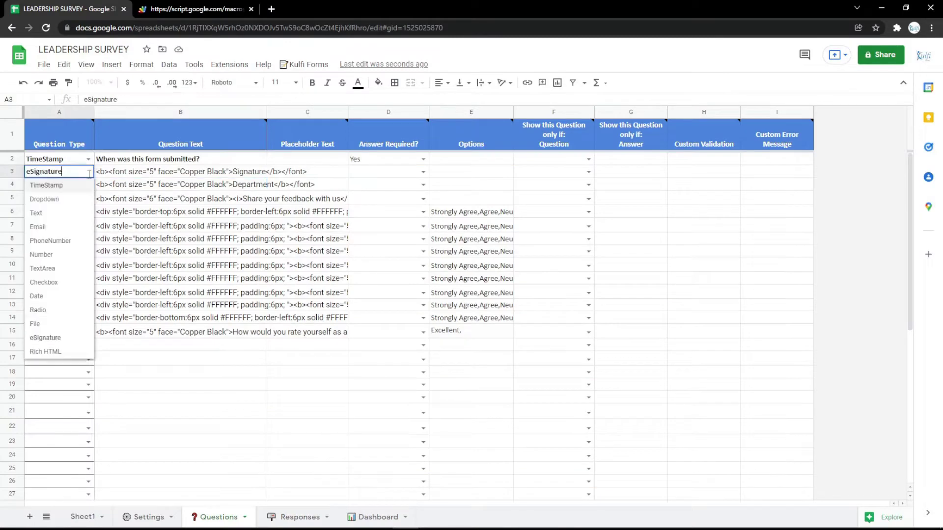
pyautogui.click(69, 327)
pyautogui.click(231, 171)
pyautogui.doubleClick(231, 171)
pyautogui.press('Return')
pyautogui.click(189, 176)
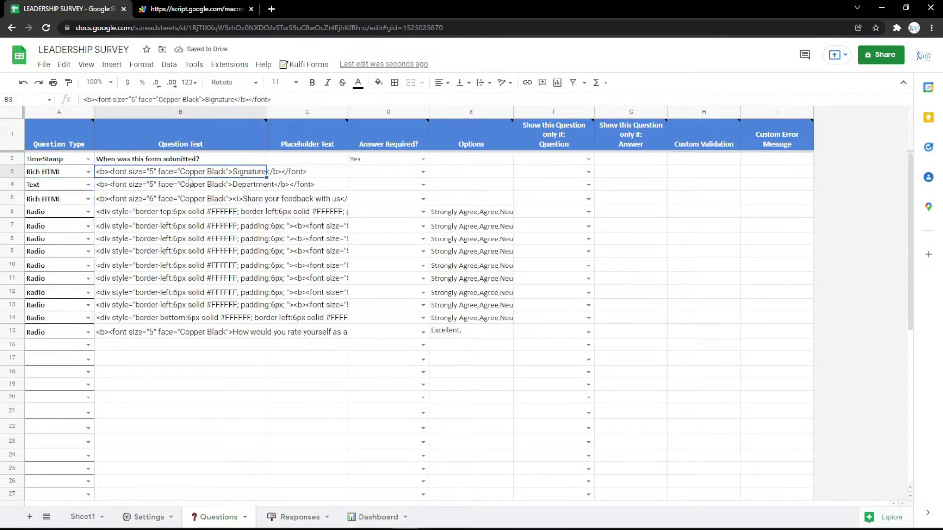
# Copy the Google Indonesia embed-map HTML from Google Maps and paste it into B3
pyautogui.click(271, 10)
pyautogui.click(81, 45)
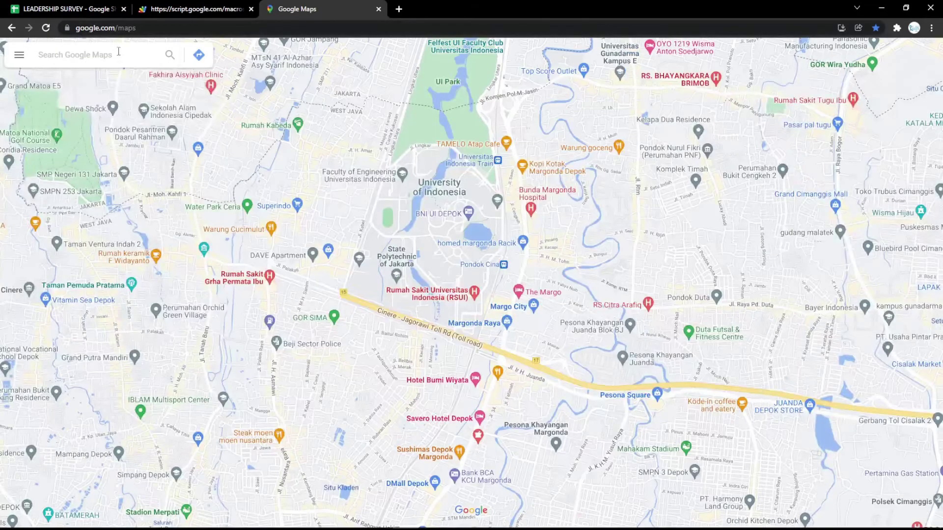
pyautogui.click(119, 52)
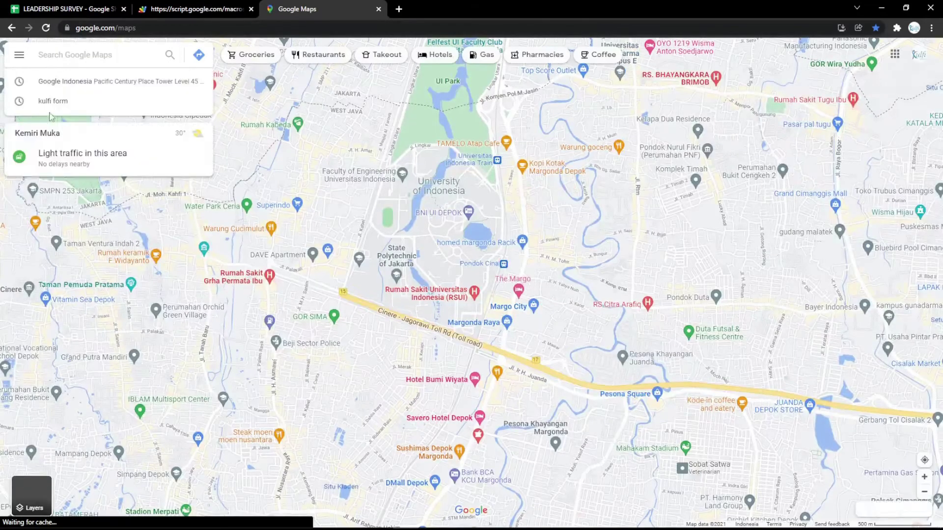
pyautogui.click(68, 84)
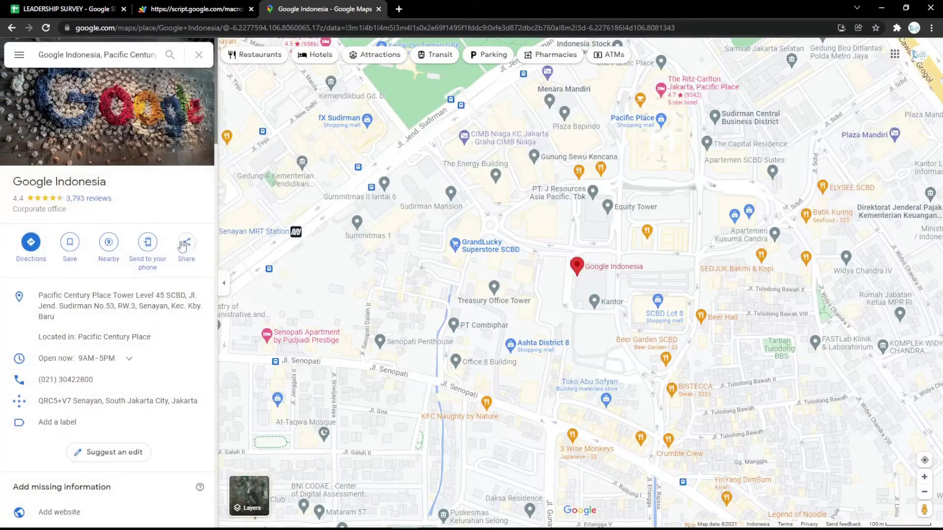
pyautogui.click(186, 243)
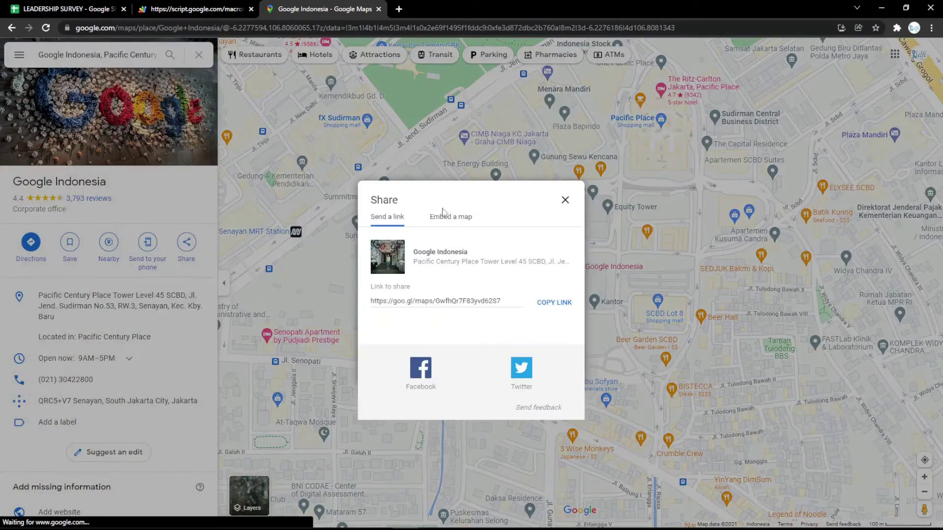
pyautogui.click(445, 214)
pyautogui.click(611, 170)
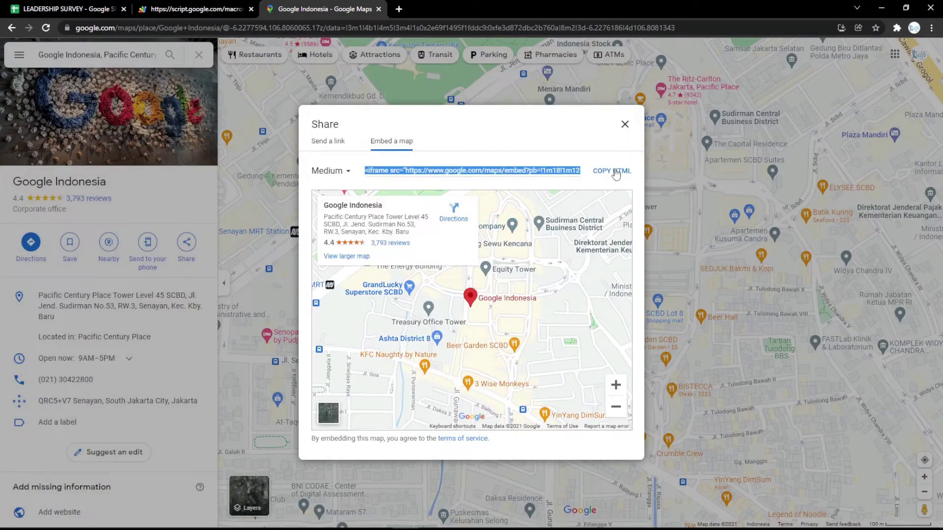
pyautogui.click(109, 5)
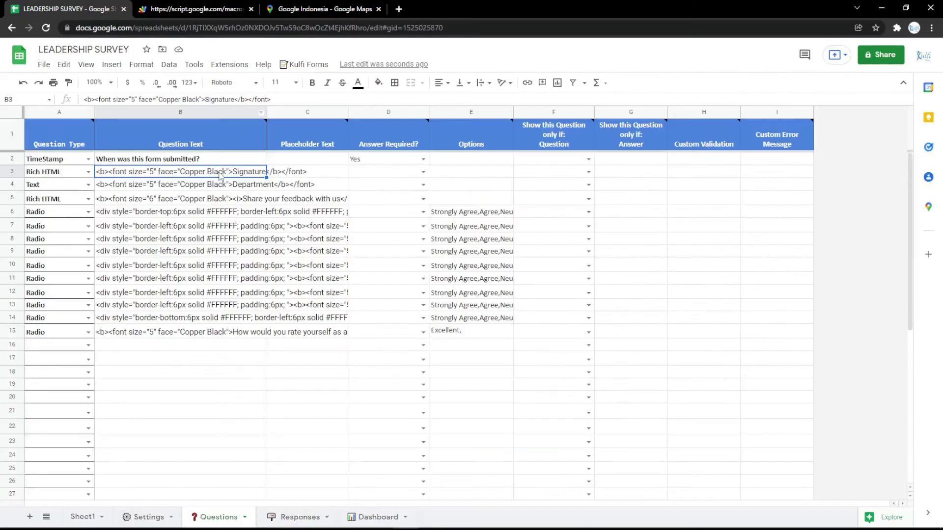
pyautogui.hotkey('ctrl', 'v')
# View the embedded map on the form, then delete row 3 and recheck the form
pyautogui.click(153, 5)
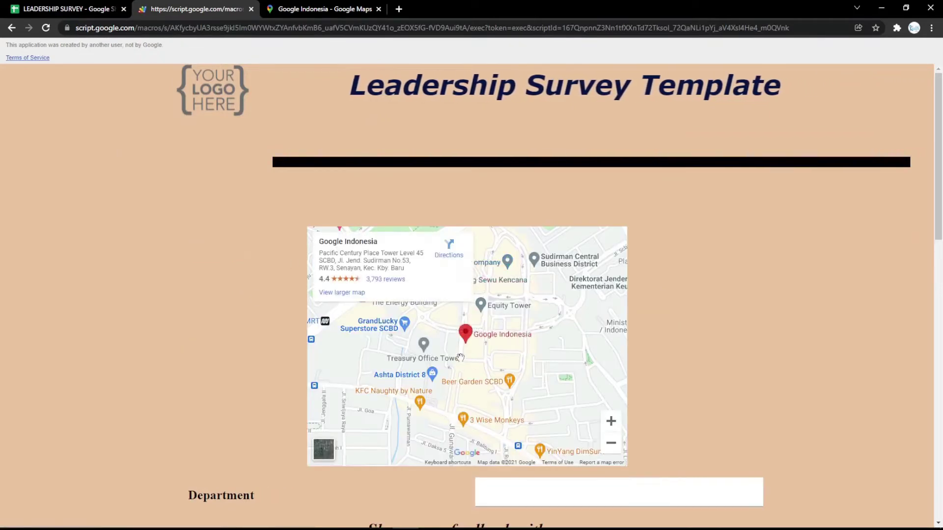
pyautogui.click(87, 5)
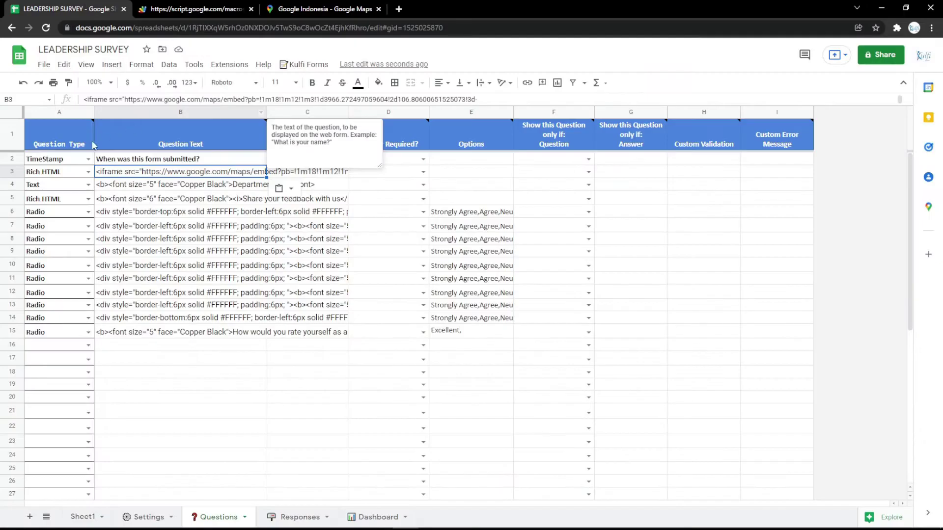
pyautogui.click(13, 171)
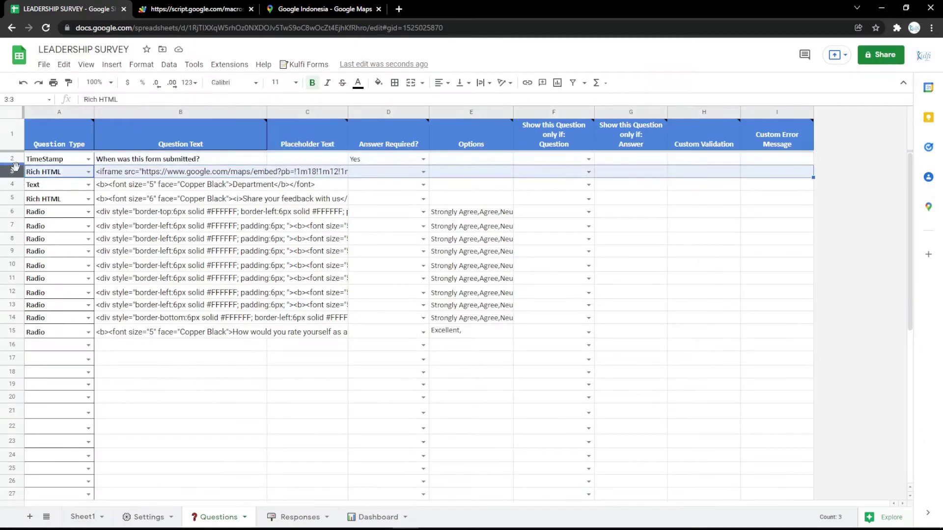
pyautogui.rightClick(14, 171)
pyautogui.click(55, 290)
pyautogui.click(182, 10)
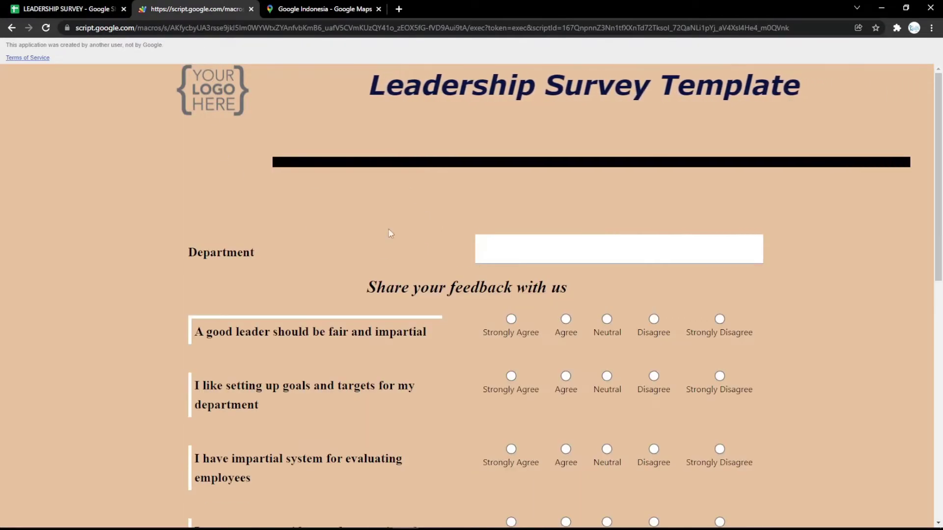
pyautogui.click(64, 9)
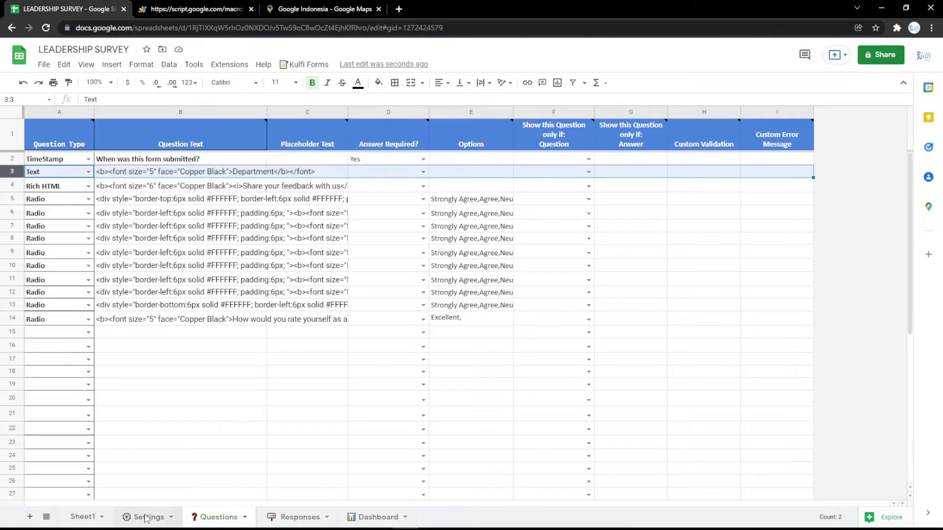
# Fill the Body Background Color cell on the Settings sheet light pink and check it on the live form
pyautogui.click(146, 518)
pyautogui.click(379, 84)
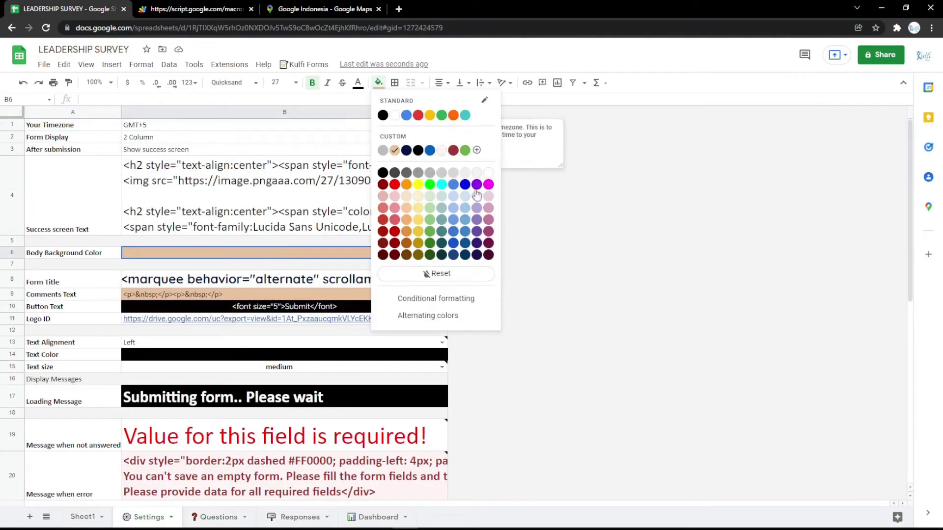
pyautogui.click(488, 197)
pyautogui.hotkey('ctrl', 'Tab')
pyautogui.press('F5')
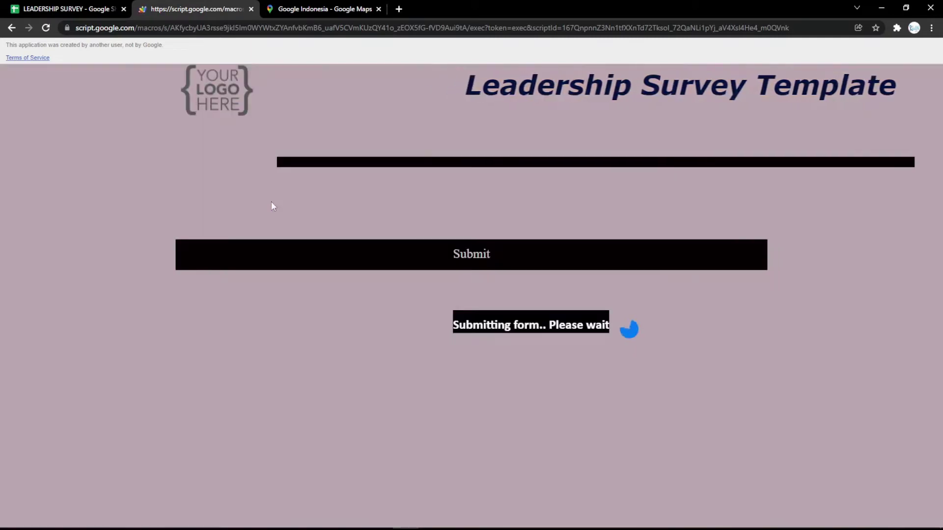
pyautogui.scroll(-15, 272, 206)
pyautogui.scroll(15, 280, 221)
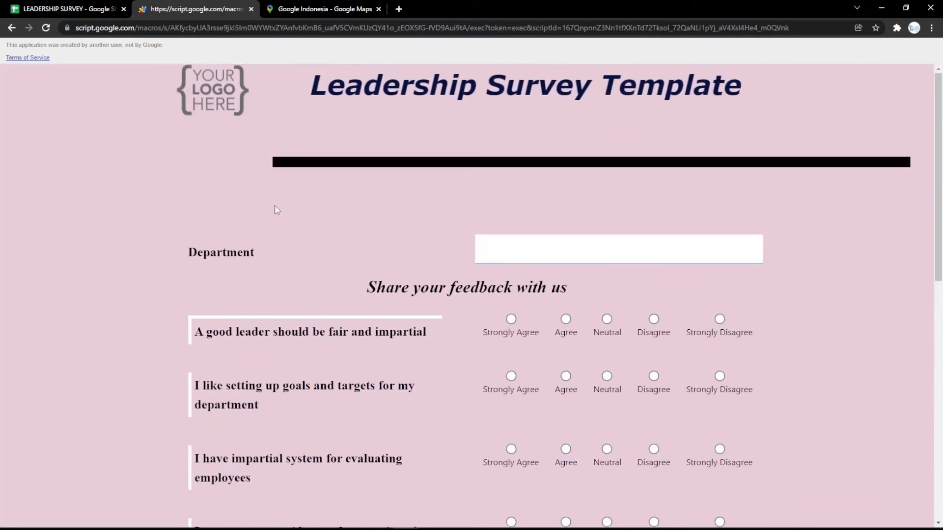
# Fill the Button Text cell B10 magenta and confirm the Submit button colour on the form
pyautogui.click(127, 5)
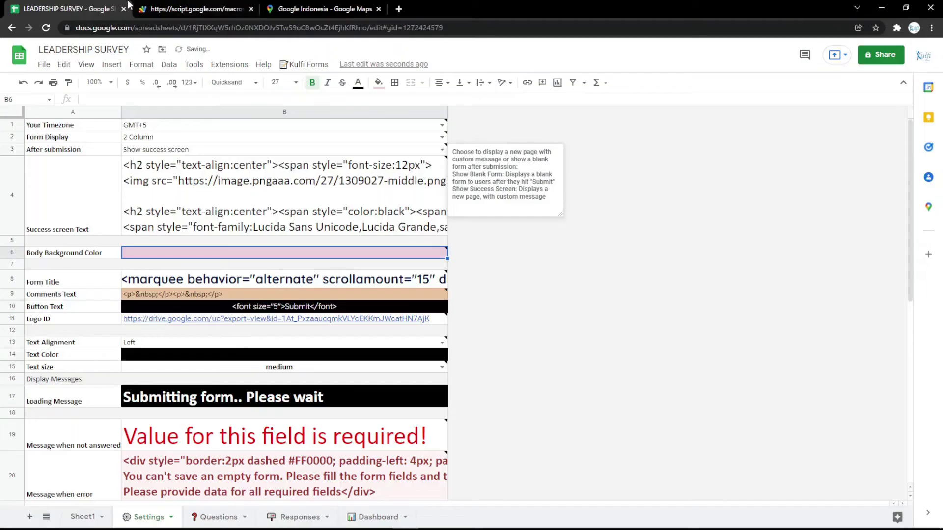
pyautogui.click(236, 309)
pyautogui.click(379, 82)
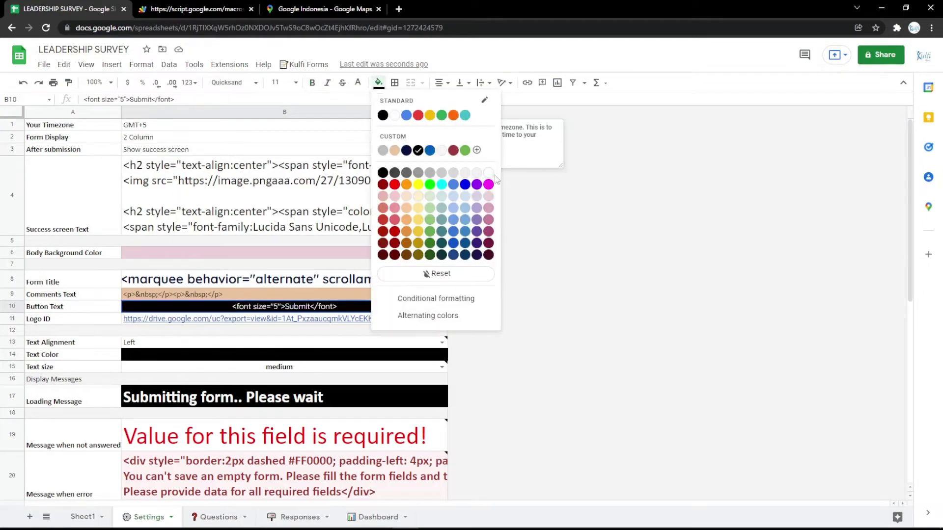
pyautogui.click(488, 184)
pyautogui.click(196, 9)
pyautogui.press('F5')
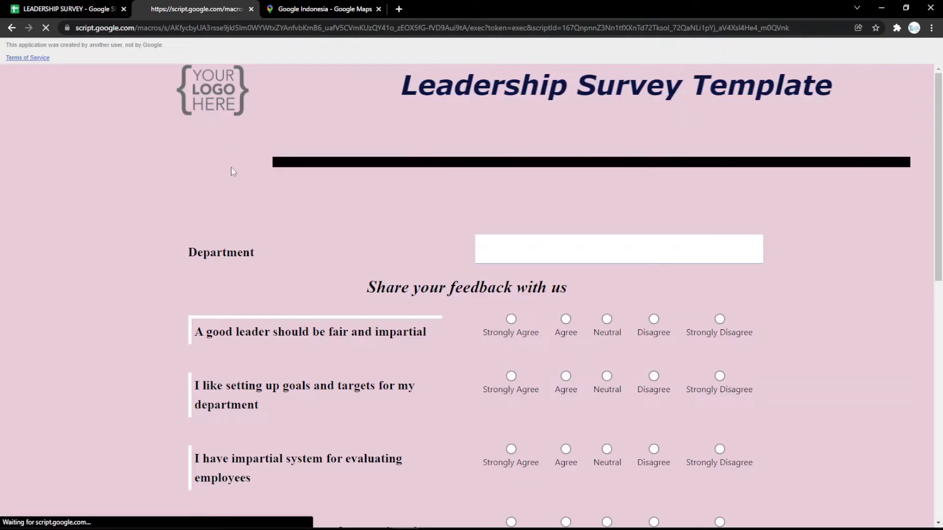
pyautogui.scroll(-10, 234, 171)
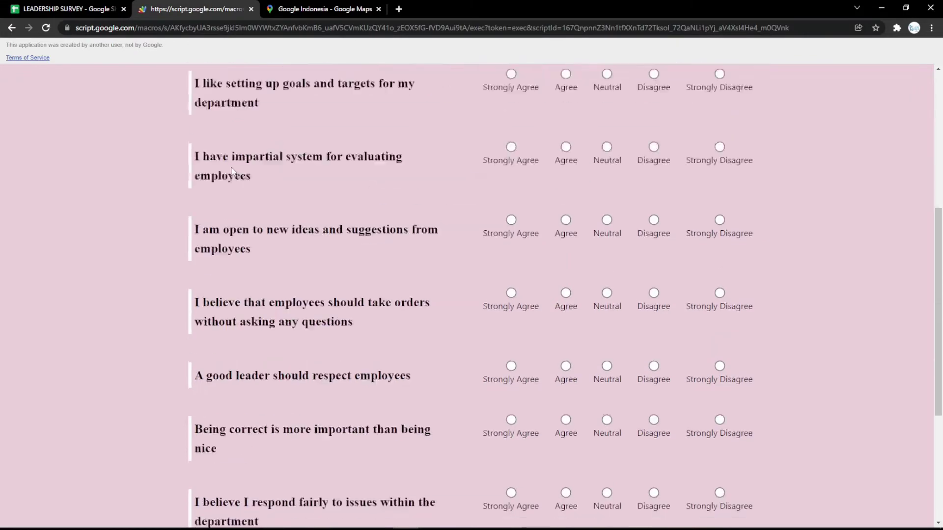
pyautogui.click(77, 6)
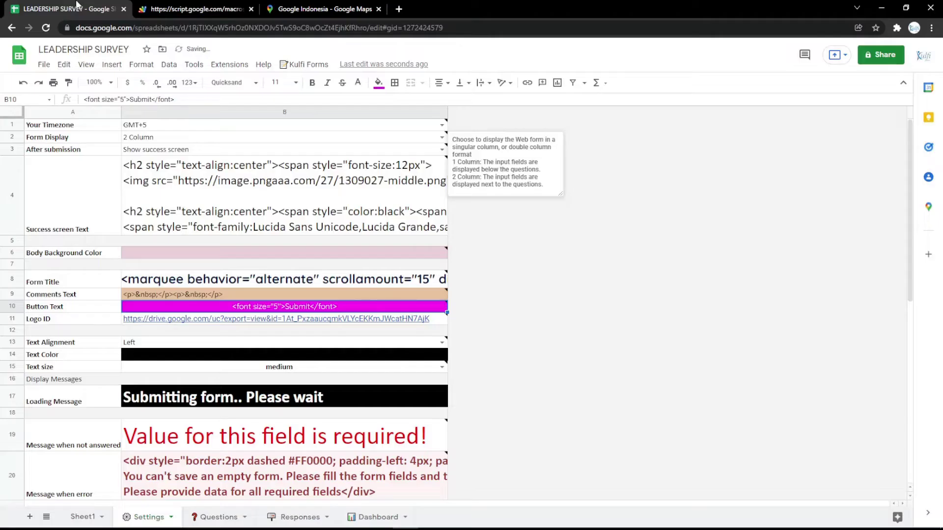
# Paste the YOUR LOGO HERE image link into B11 (Logo ID) and reload the form to show the logo
pyautogui.click(398, 9)
pyautogui.click(96, 45)
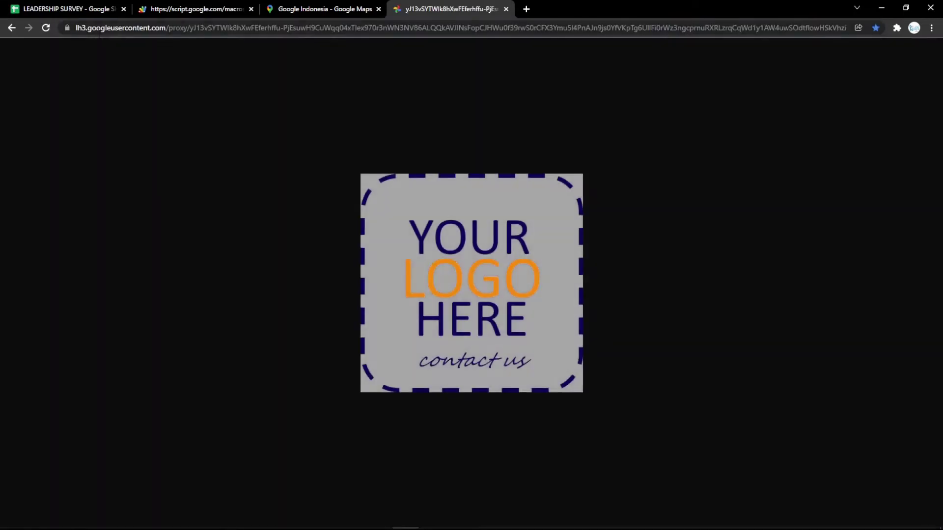
pyautogui.click(121, 6)
pyautogui.hotkey('ctrl', 'v')
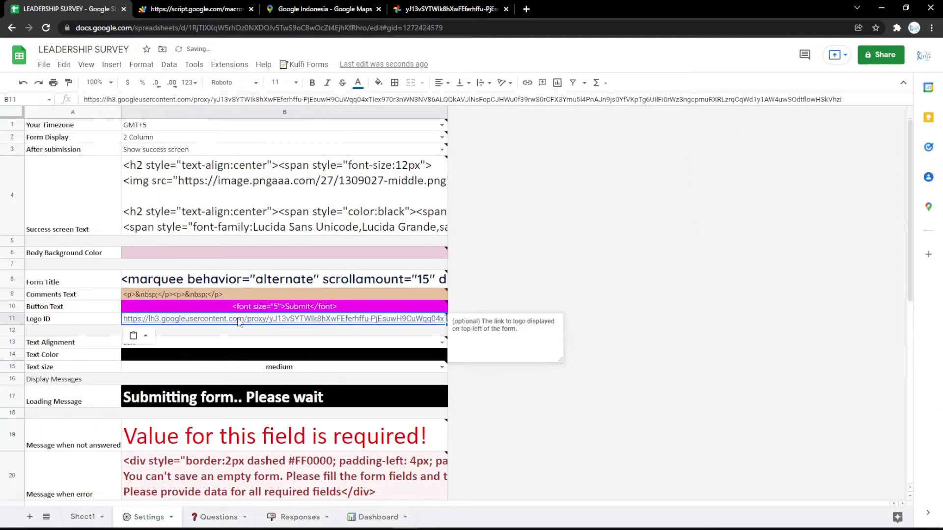
pyautogui.click(214, 5)
pyautogui.press('F5')
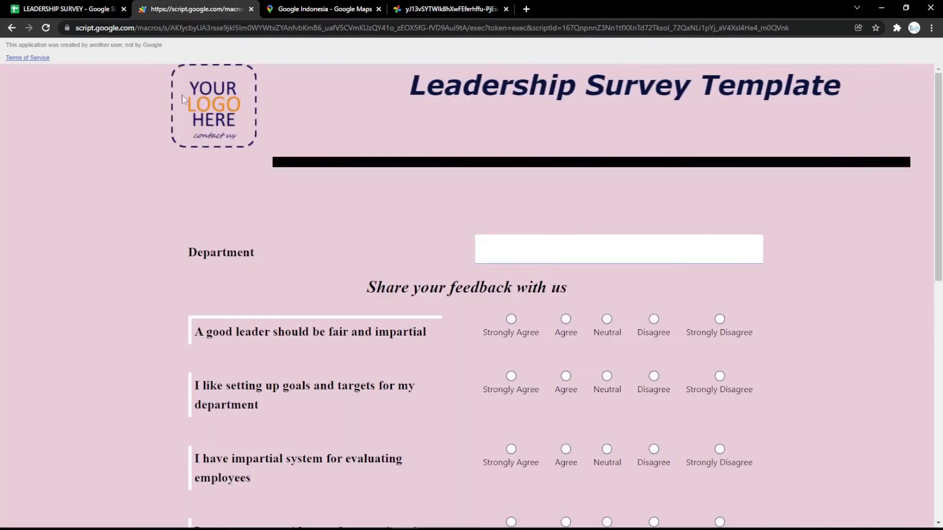
pyautogui.click(20, 5)
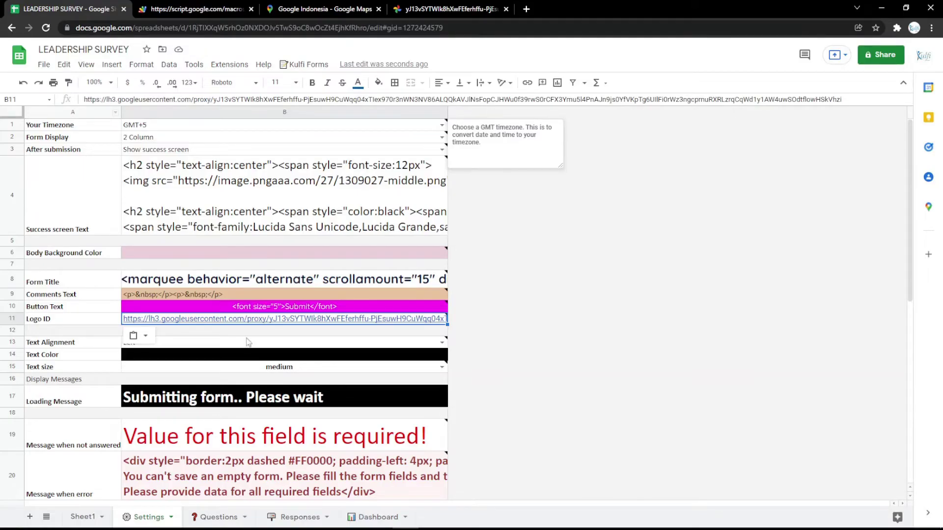
# Fill the Text Color cell B14 magenta and preview the magenta text on the form
pyautogui.click(263, 355)
pyautogui.click(379, 82)
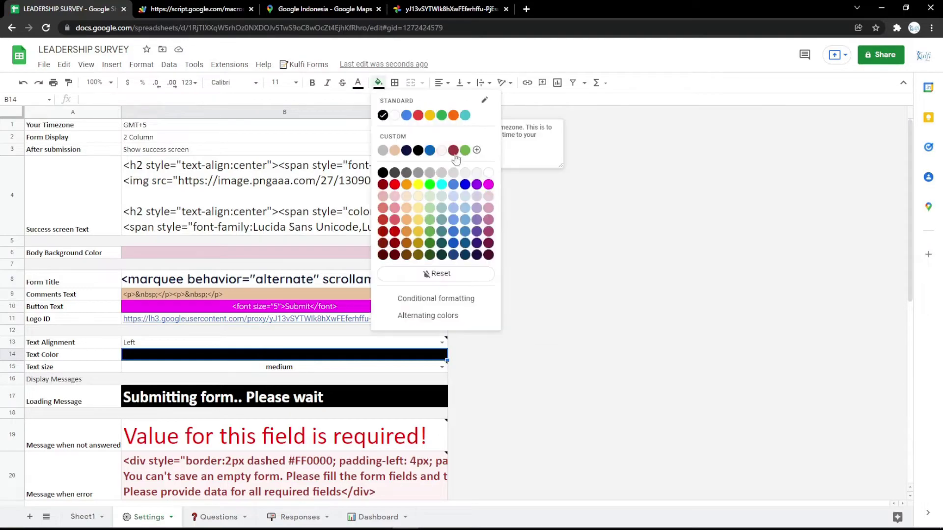
pyautogui.click(489, 185)
pyautogui.hotkey('ctrl', 'Tab')
pyautogui.press('F5')
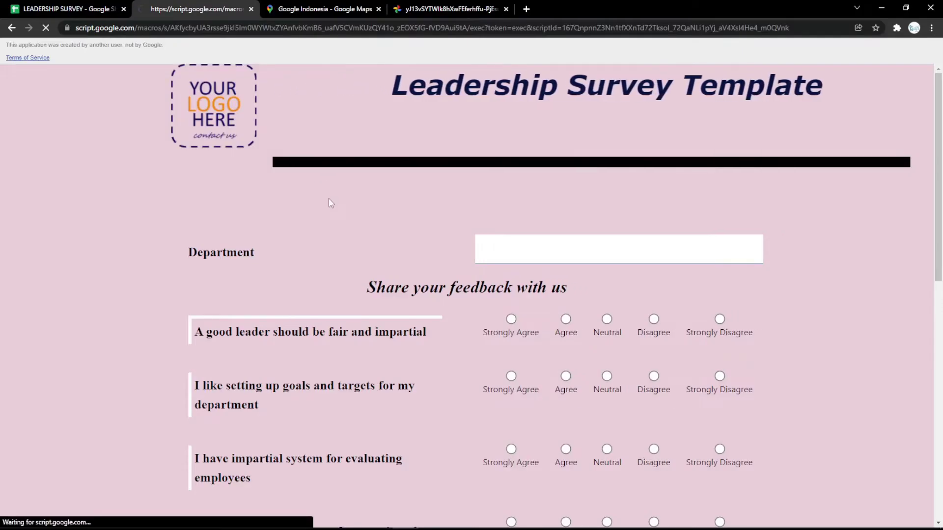
pyautogui.scroll(-10, 331, 210)
pyautogui.scroll(10, 339, 236)
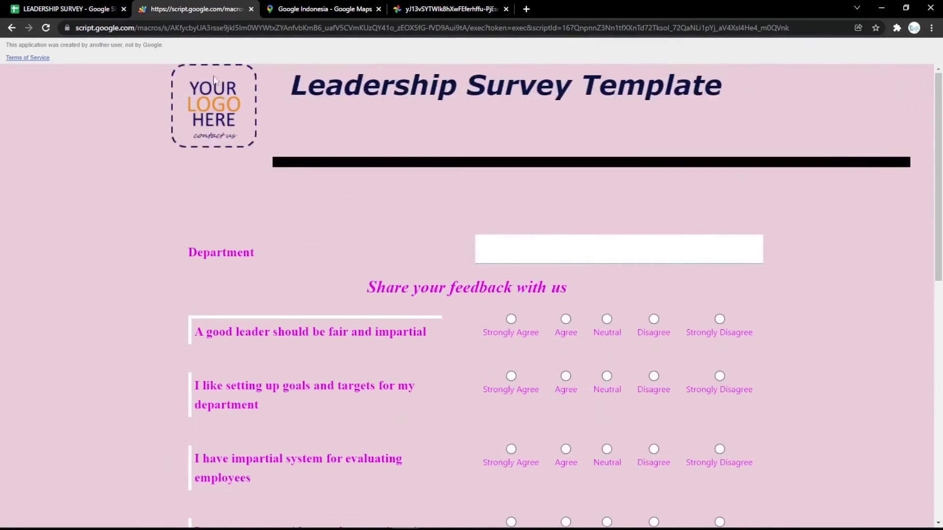
pyautogui.hotkey('ctrl', 'shift', 'Tab')
# Append 'a minutes' to the B17 loading message, preview it, then inspect the Form Title HTML
pyautogui.click(265, 391)
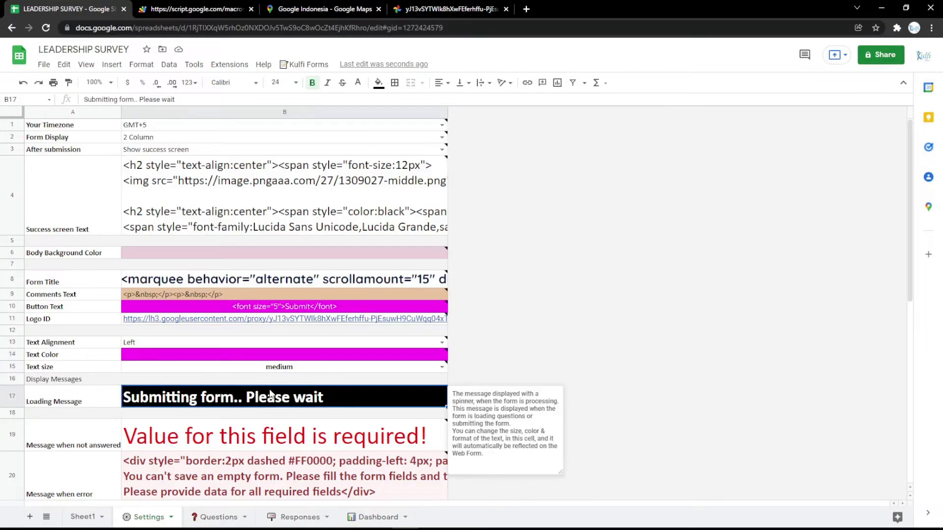
pyautogui.press('Return')
pyautogui.write('a minutes')
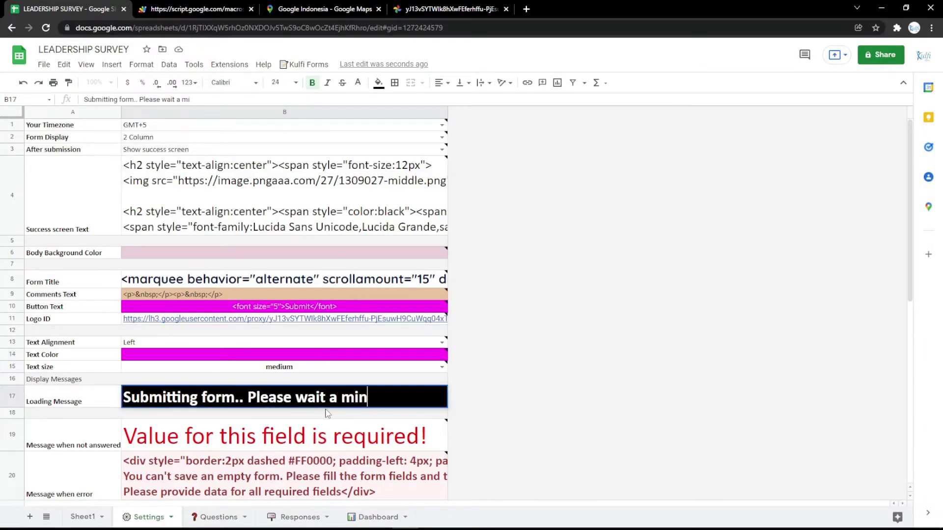
pyautogui.press('Return')
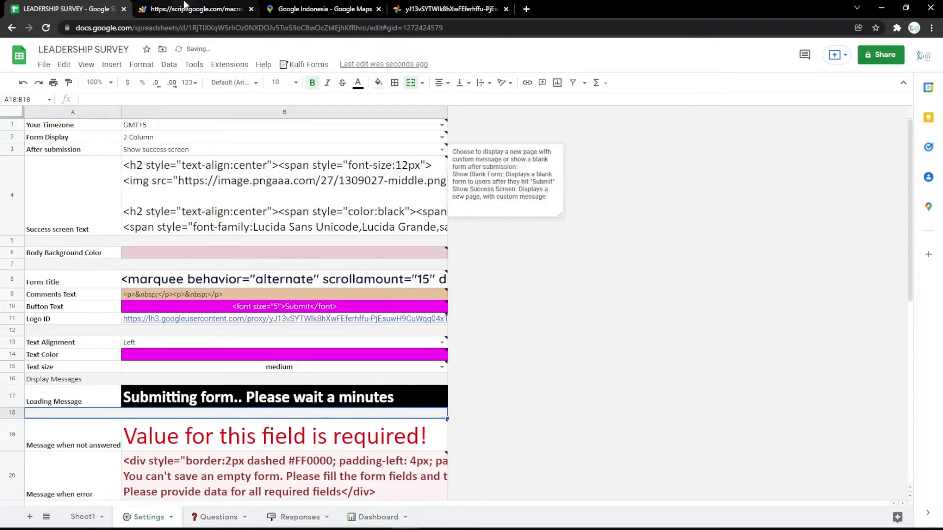
pyautogui.hotkey('ctrl', 'Tab')
pyautogui.press('Return')
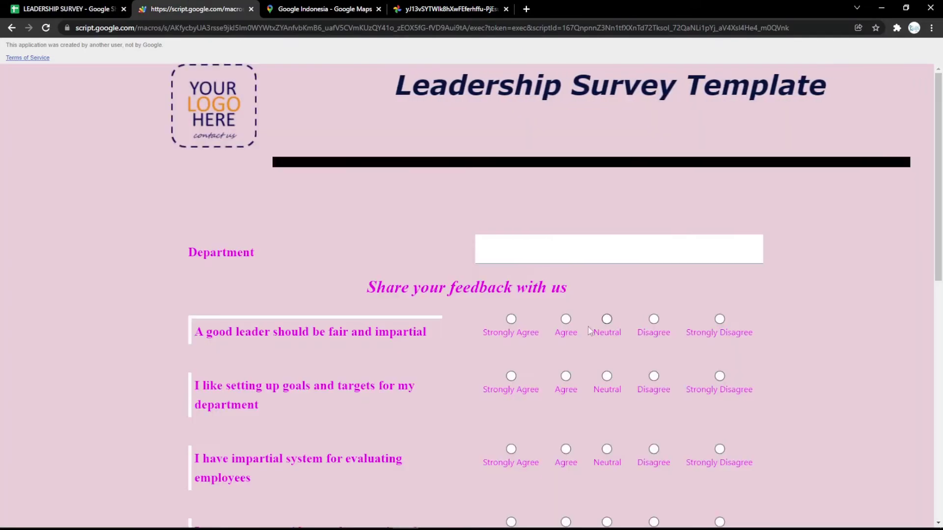
pyautogui.hotkey('ctrl', 'shift', 'Tab')
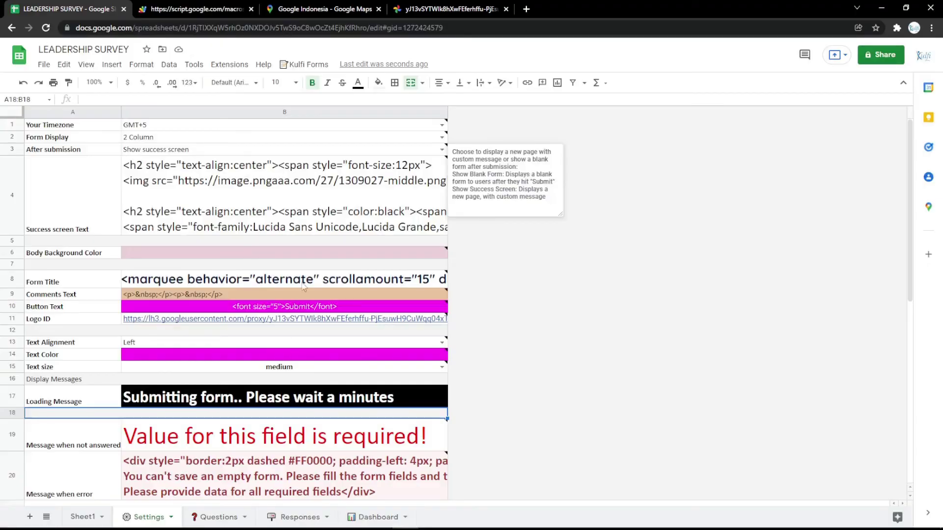
pyautogui.click(302, 284)
pyautogui.doubleClick(302, 283)
# Type LEADERSHIP SURVEY into a new Online HTML Editor page
pyautogui.click(325, 344)
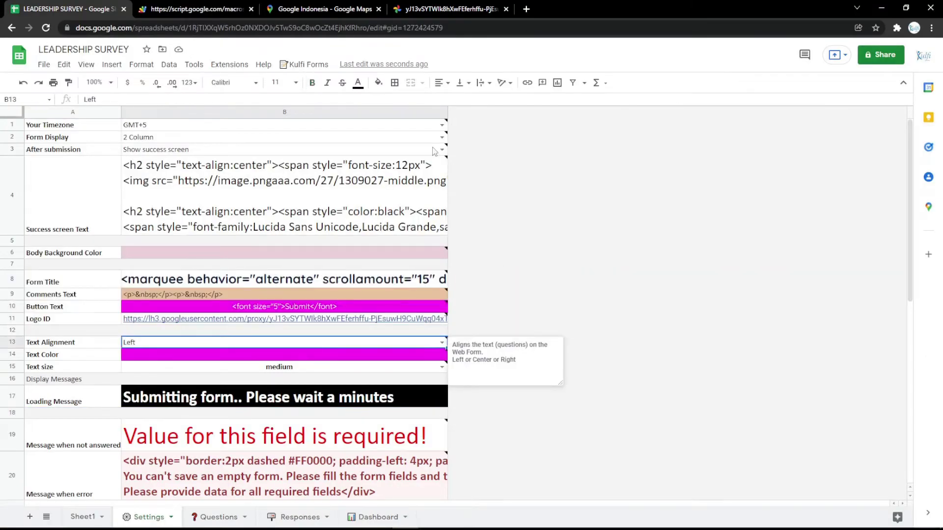
pyautogui.click(526, 10)
pyautogui.click(118, 44)
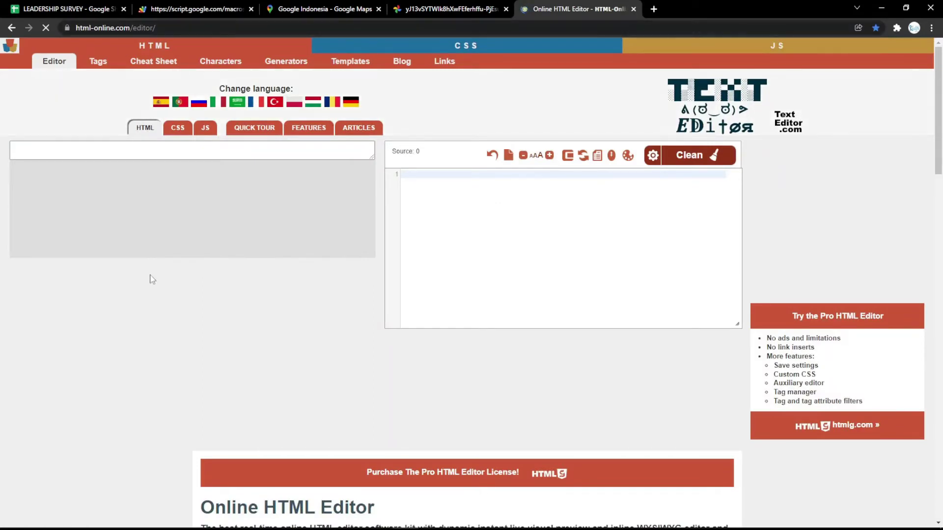
pyautogui.write('LEADERSHIP')
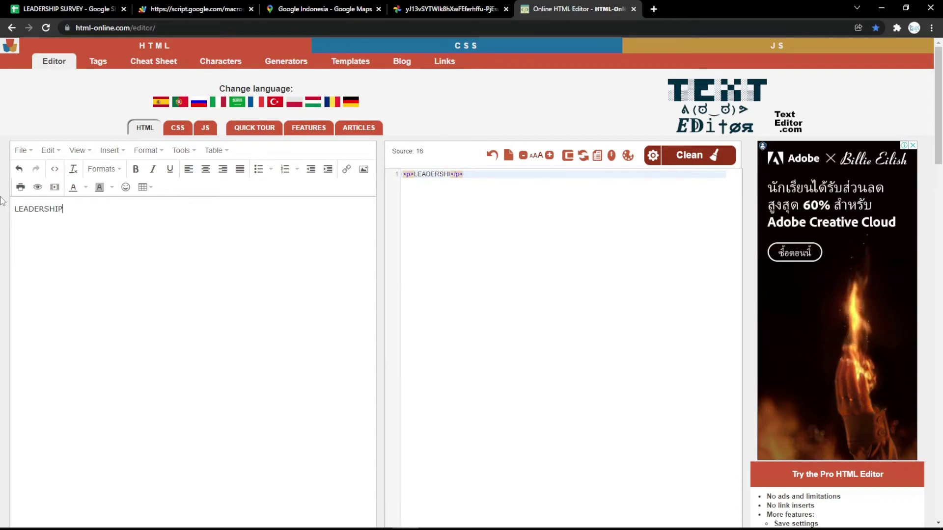
pyautogui.write(' SURVEY')
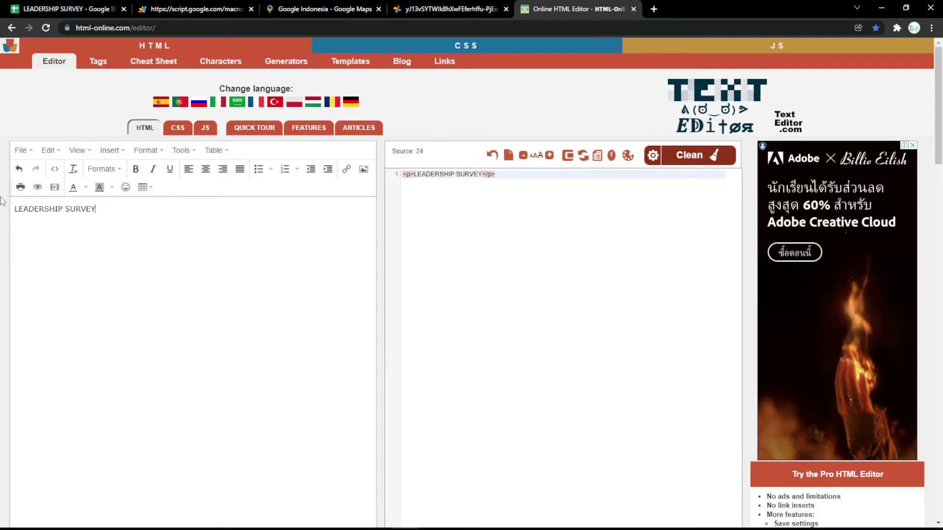
# Make the title centred, bold, italic, underlined and a Heading 1
pyautogui.hotkey('ctrl', 'a')
pyautogui.click(206, 169)
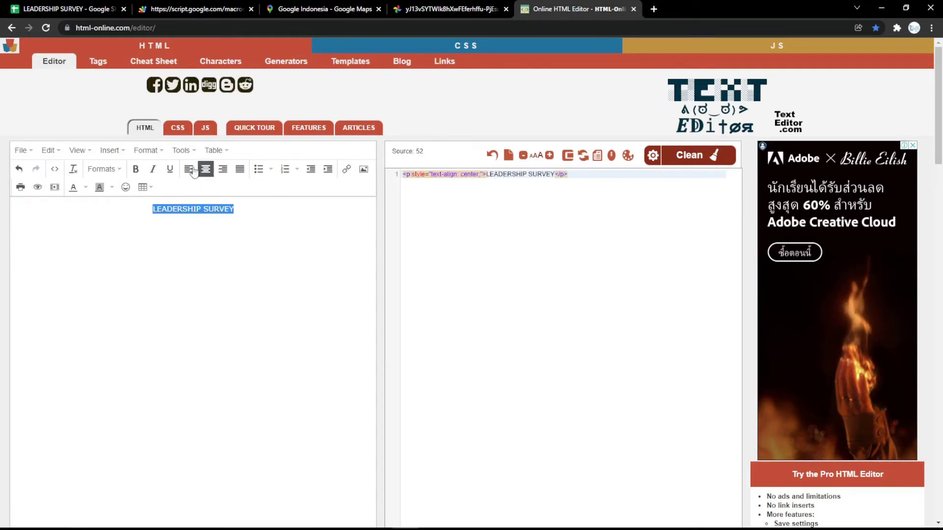
pyautogui.click(135, 169)
pyautogui.click(153, 169)
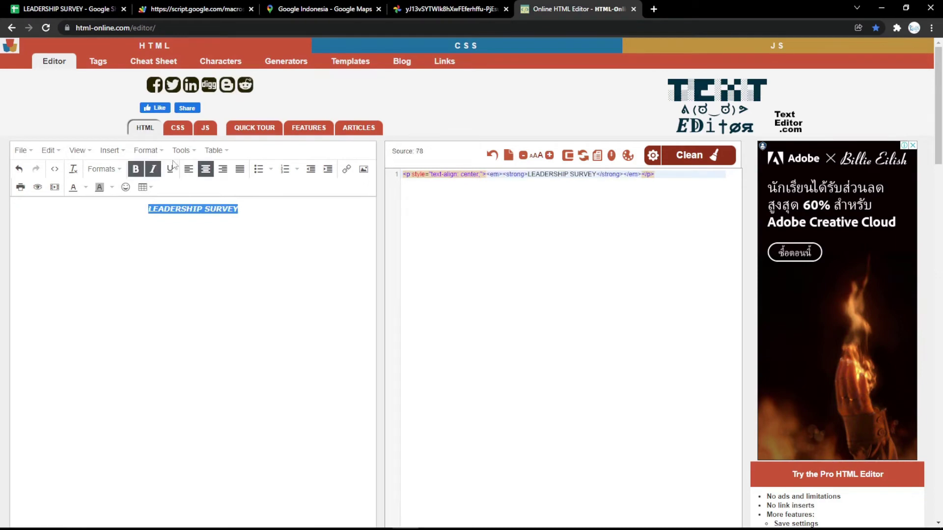
pyautogui.click(171, 170)
pyautogui.click(103, 169)
pyautogui.click(100, 188)
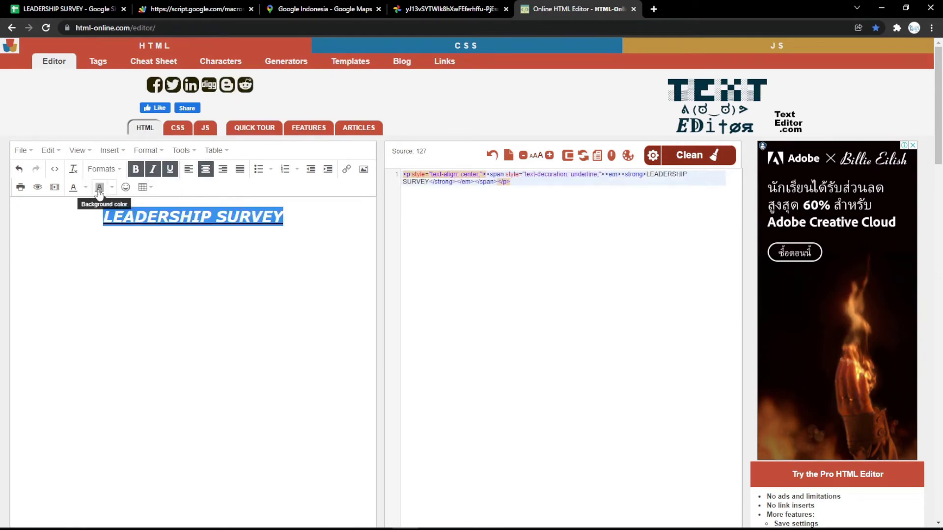
# Colour the heading magenta and select its generated HTML source
pyautogui.click(99, 188)
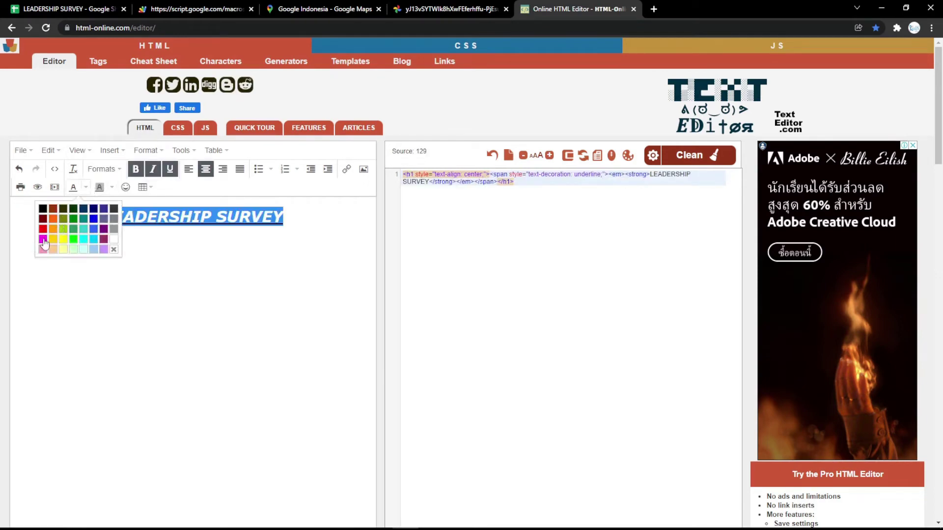
pyautogui.click(43, 240)
pyautogui.click(261, 256)
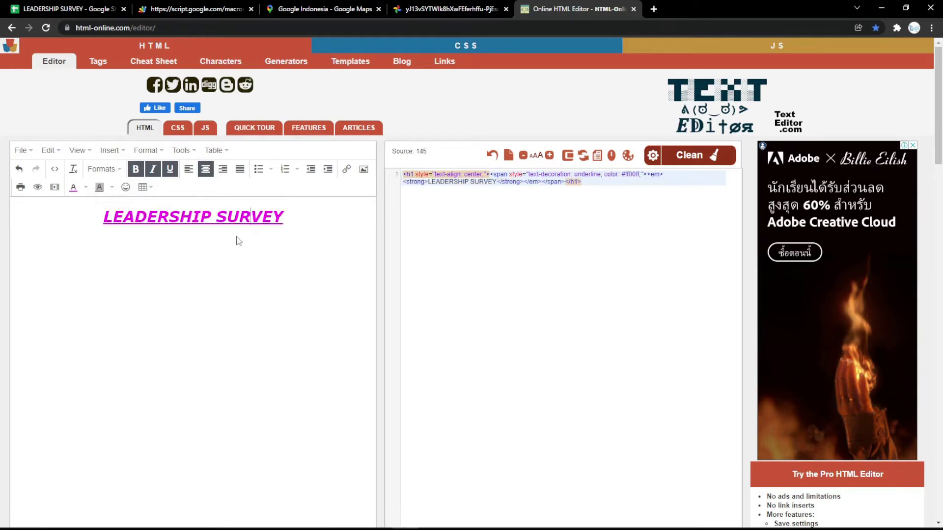
pyautogui.moveTo(558, 201); pyautogui.dragTo(405, 142)
pyautogui.hotkey('ctrl', 'c')
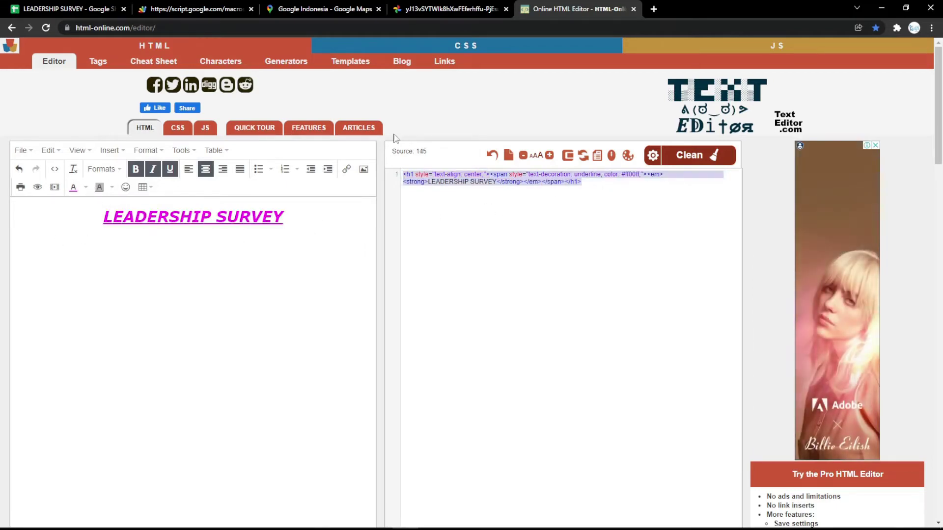
pyautogui.click(67, 9)
# Replace the Form Title in B8 with the new magenta heading HTML and reload the form
pyautogui.click(231, 281)
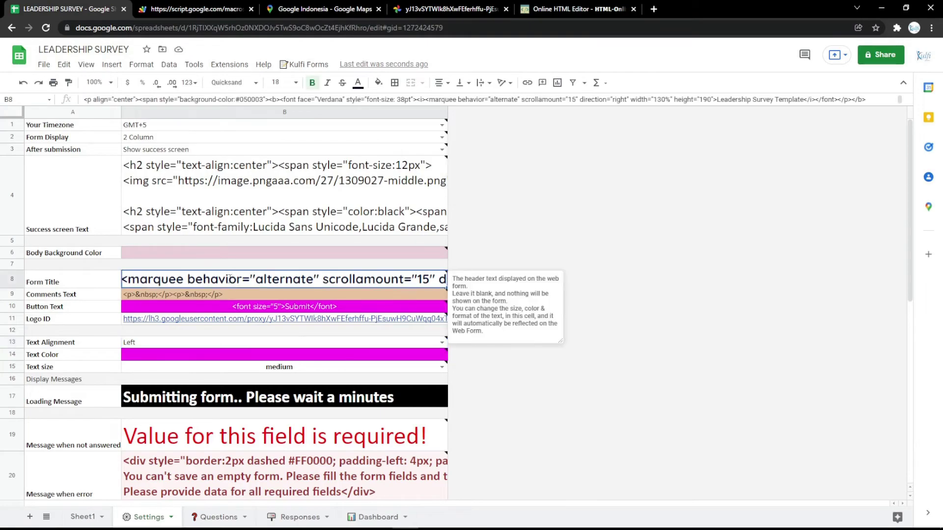
pyautogui.doubleClick(231, 281)
pyautogui.hotkey('ctrl', 'a')
pyautogui.hotkey('ctrl', 'v')
pyautogui.click(283, 255)
pyautogui.hotkey('ctrl', 'Tab')
pyautogui.press('F5')
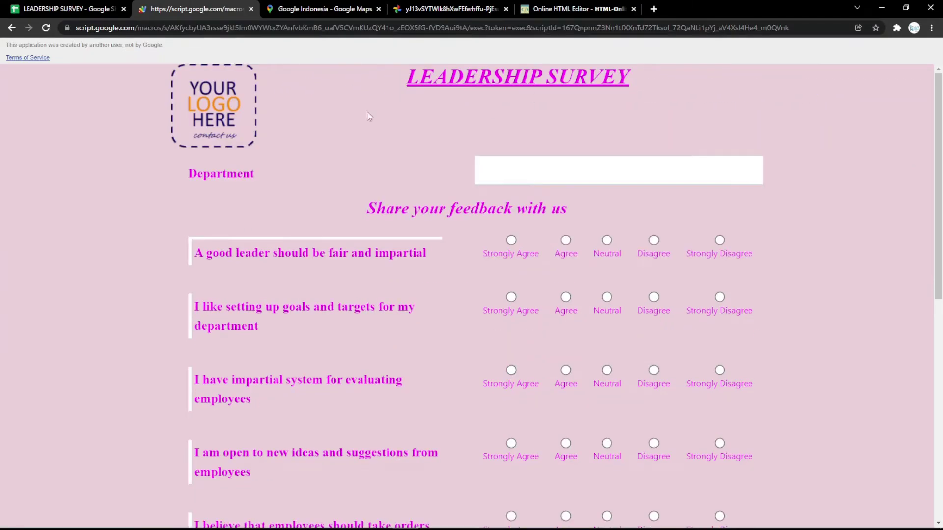
pyautogui.click(74, 9)
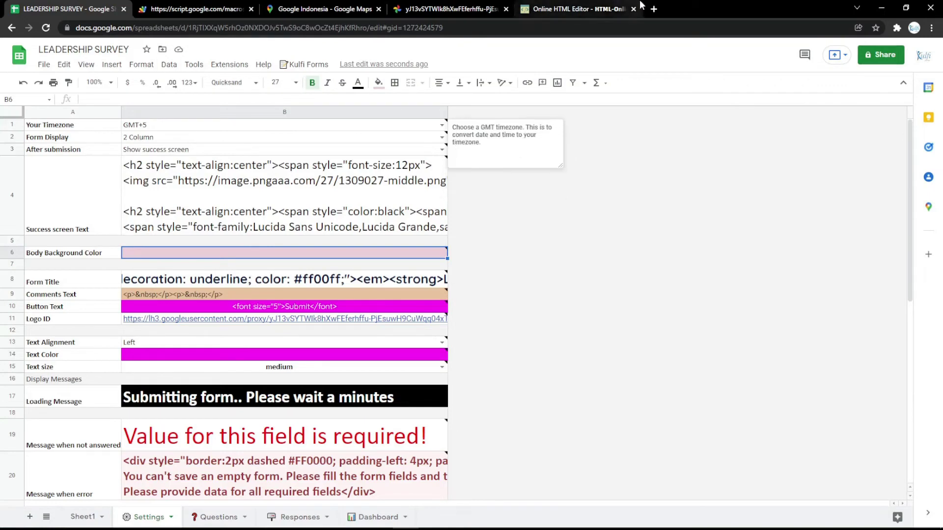
# View the Responses sheet, then open the saved RESPONSES formula note in Google Keep
pyautogui.click(303, 513)
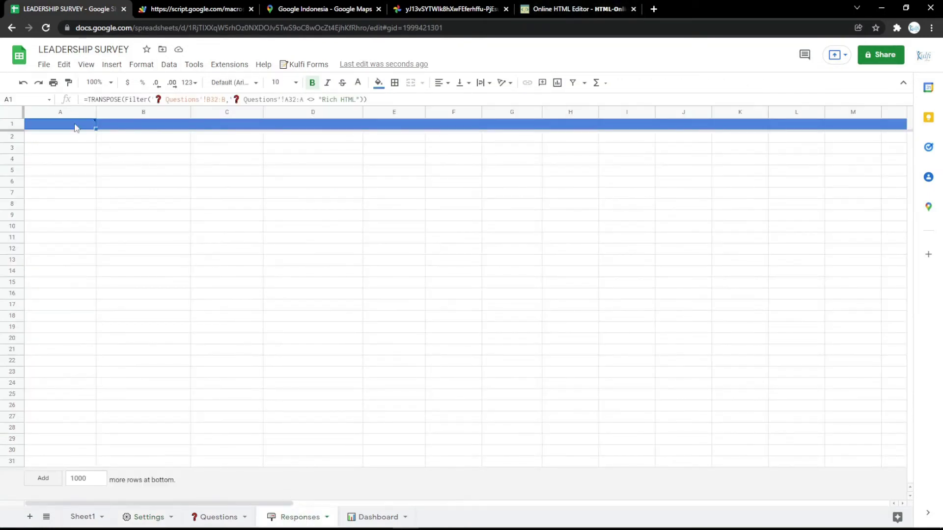
pyautogui.moveTo(74, 126)
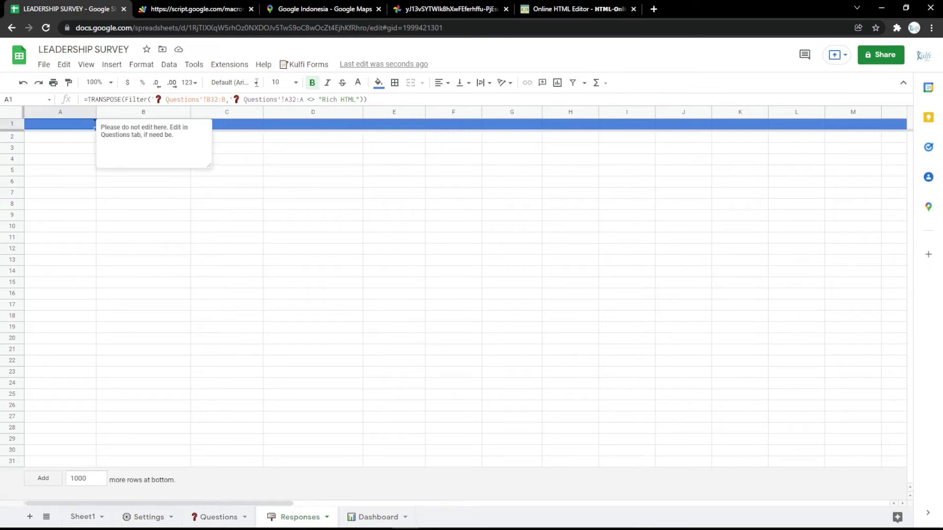
pyautogui.click(654, 9)
pyautogui.click(133, 45)
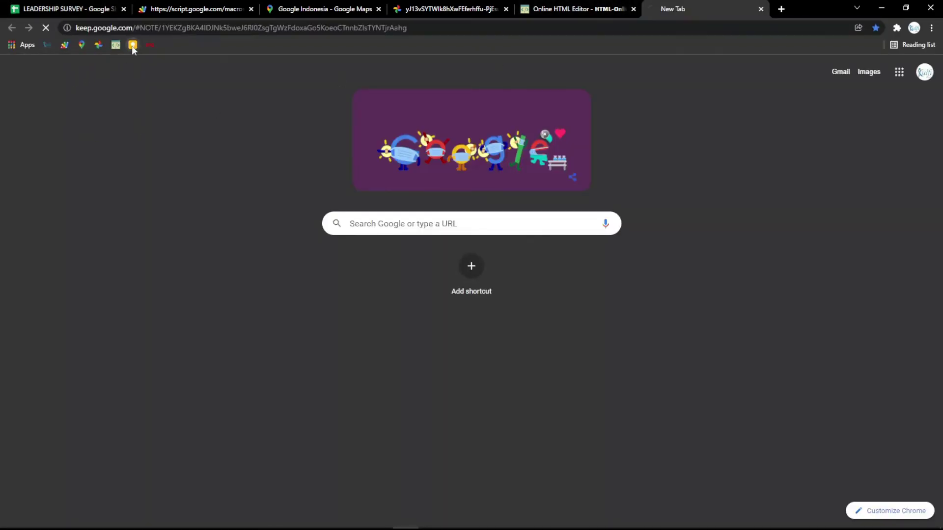
# Copy the saved RESPONSES formula from Keep and enter it in Responses!A1
pyautogui.hotkey('ctrl', 'a')
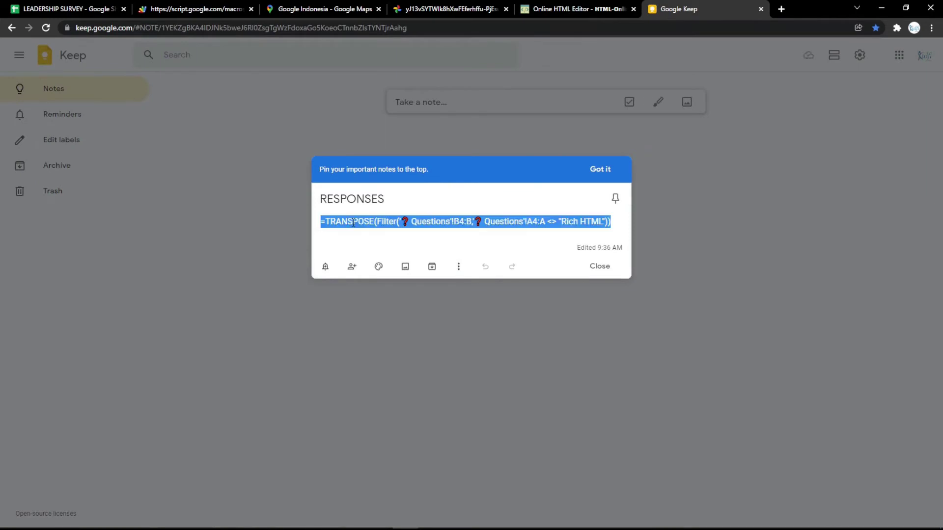
pyautogui.hotkey('ctrl', 'v')
pyautogui.hotkey('ctrl', 'z')
pyautogui.click(69, 9)
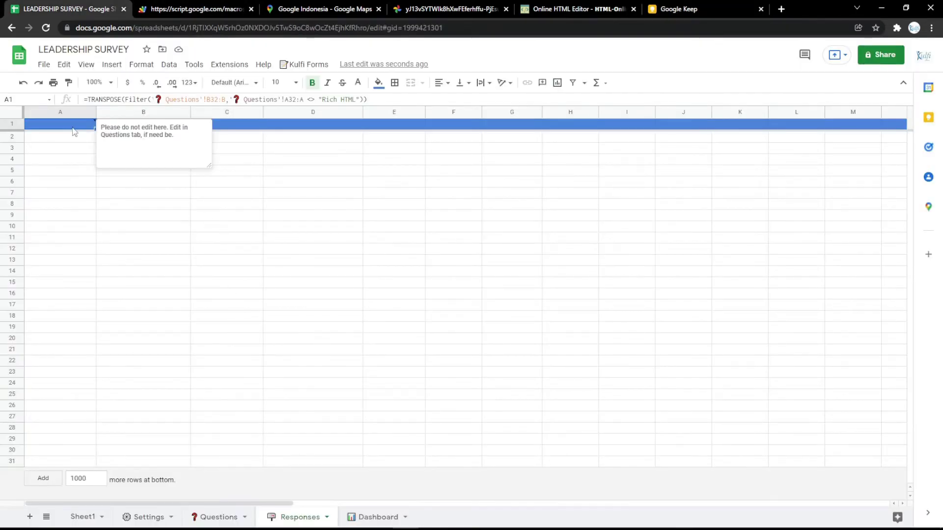
pyautogui.click(68, 160)
# Change the A1 formula ranges to start at row 3 (B3:B, A3:A) and reload the form
pyautogui.click(212, 517)
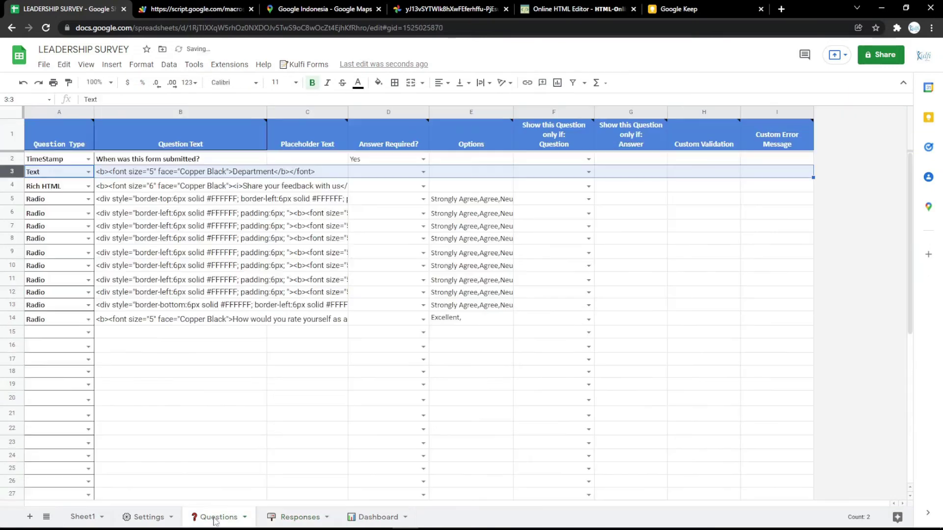
pyautogui.click(168, 175)
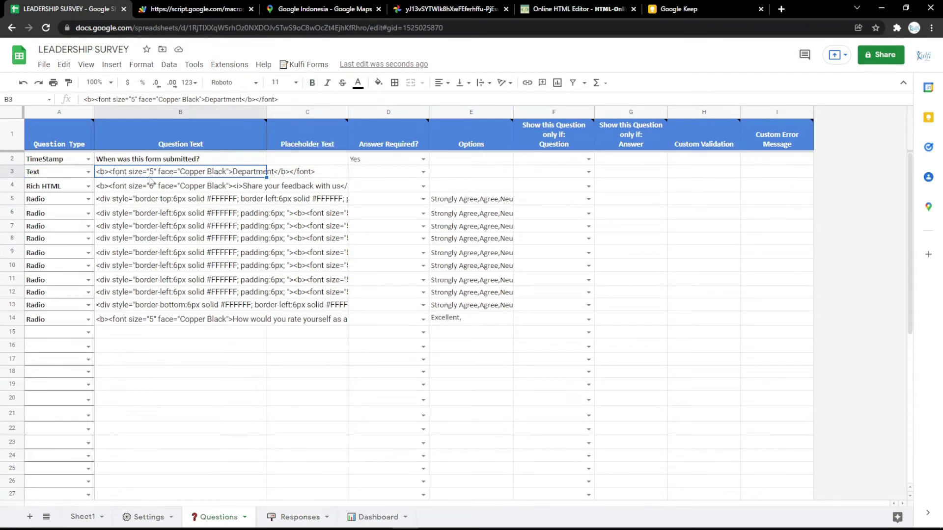
pyautogui.click(288, 518)
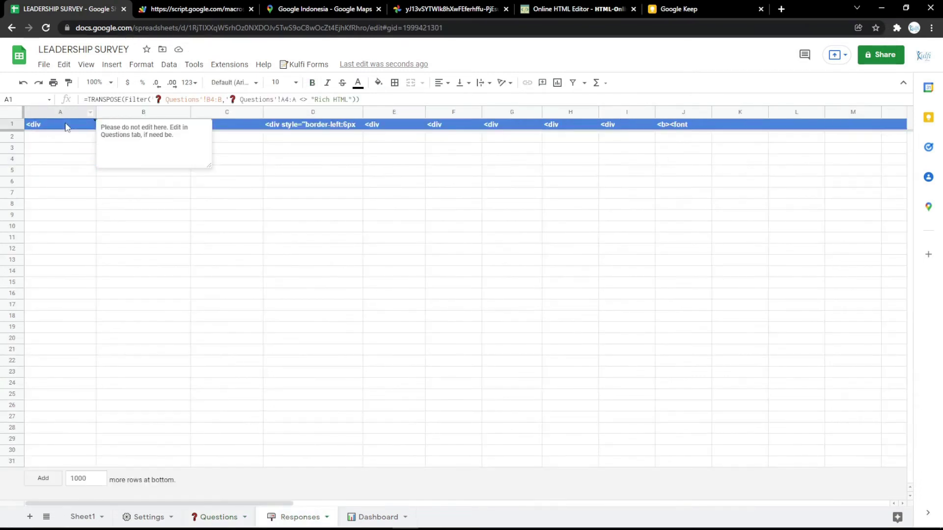
pyautogui.doubleClick(63, 126)
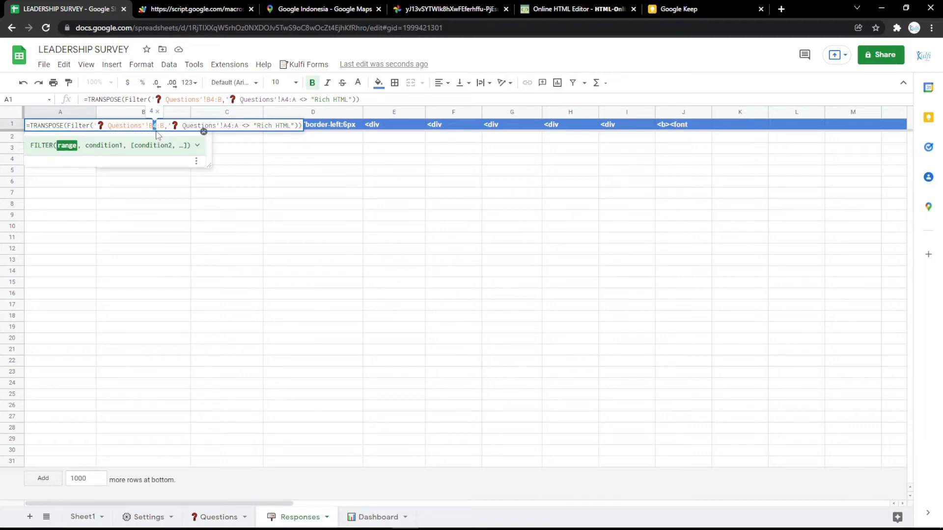
pyautogui.write('3')
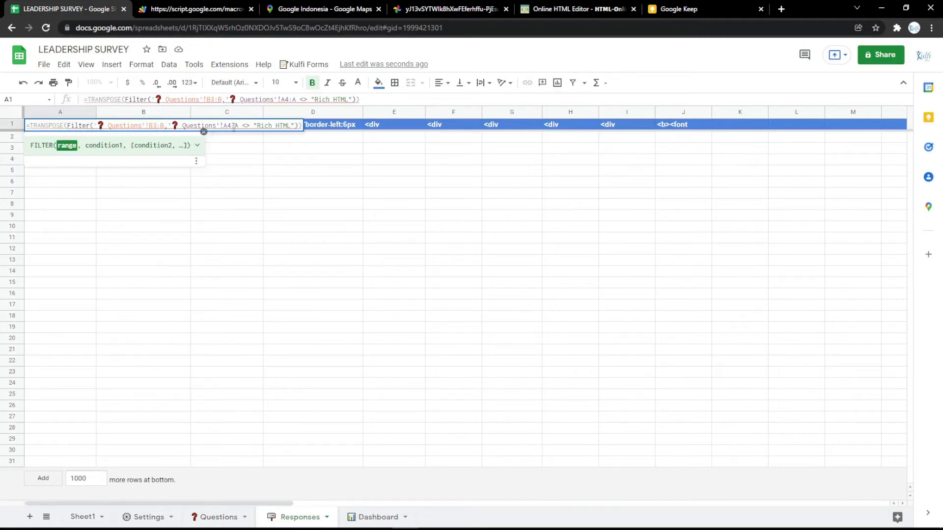
pyautogui.moveTo(231, 126); pyautogui.dragTo(226, 126)
pyautogui.click(231, 156)
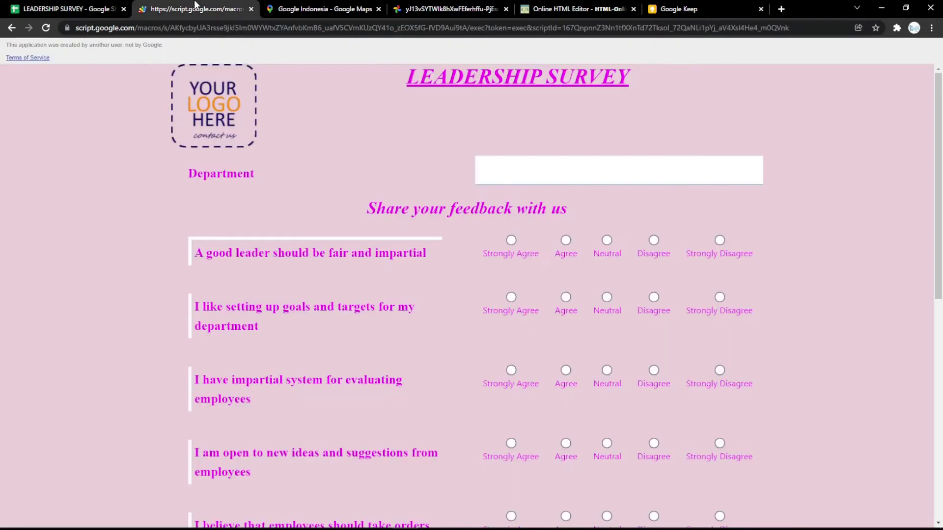
pyautogui.click(196, 9)
pyautogui.press('F5')
# Submit a test survey response with Department filled in, Agree, and Excellent
pyautogui.click(537, 161)
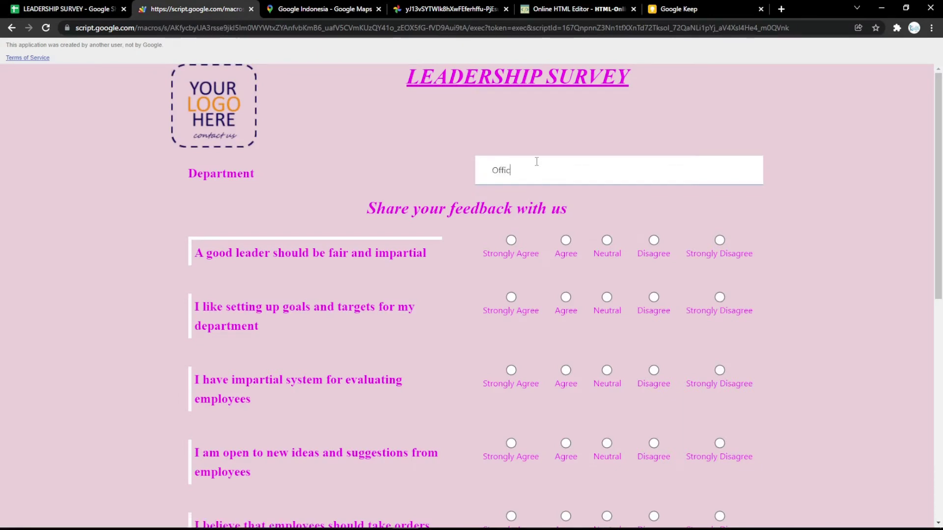
pyautogui.click(565, 253)
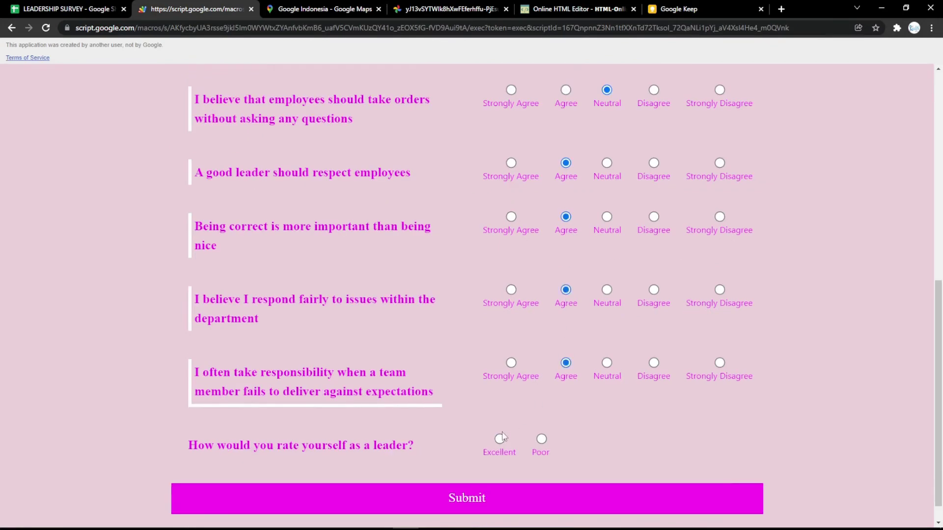
pyautogui.click(499, 439)
pyautogui.scroll(-1, 502, 439)
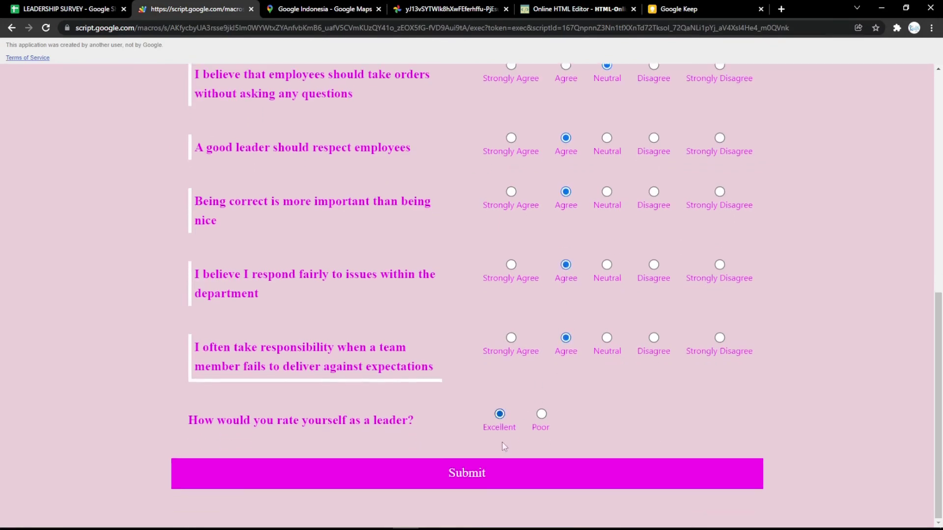
pyautogui.click(505, 462)
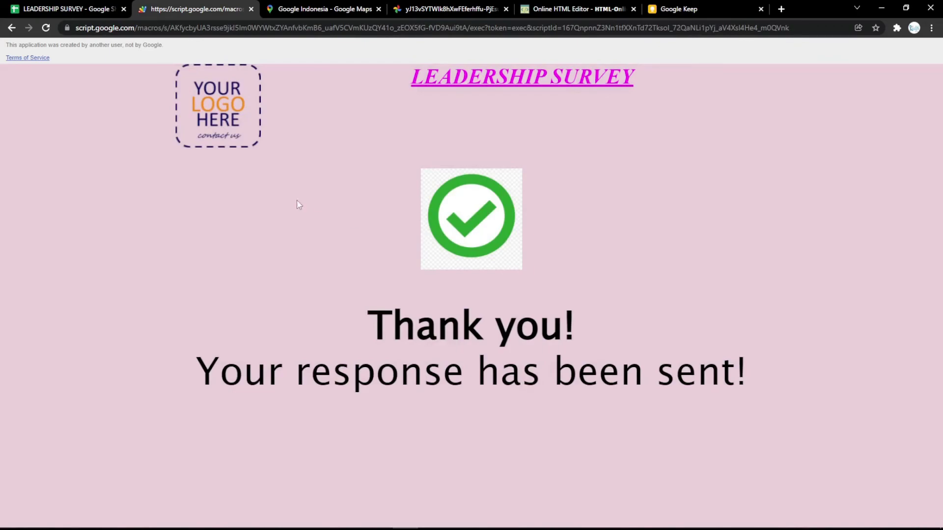
# Confirm the response appears in Responses row 2, then go to the Settings sheet
pyautogui.click(74, 9)
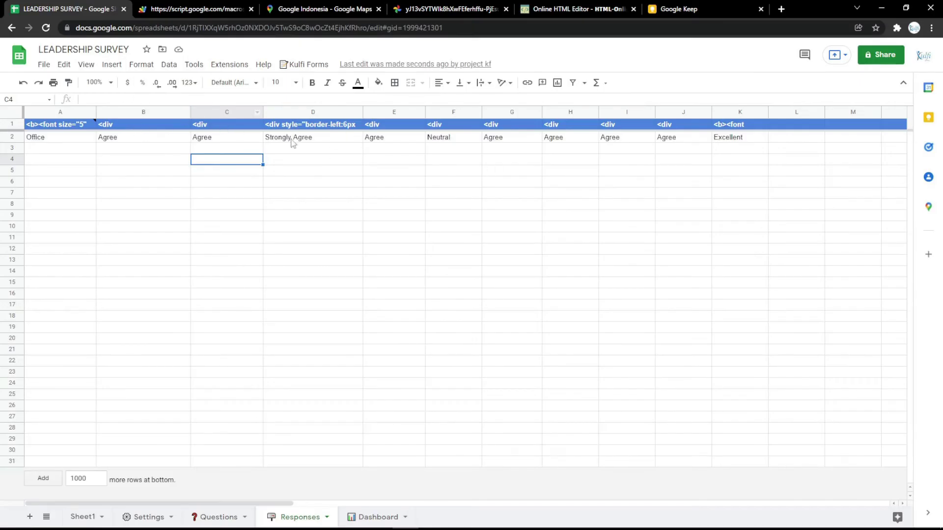
pyautogui.click(191, 7)
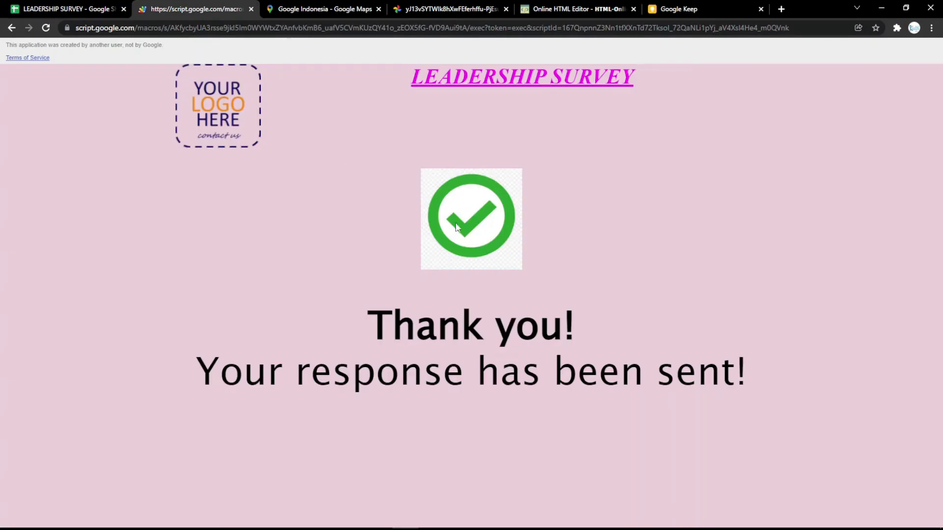
pyautogui.click(73, 8)
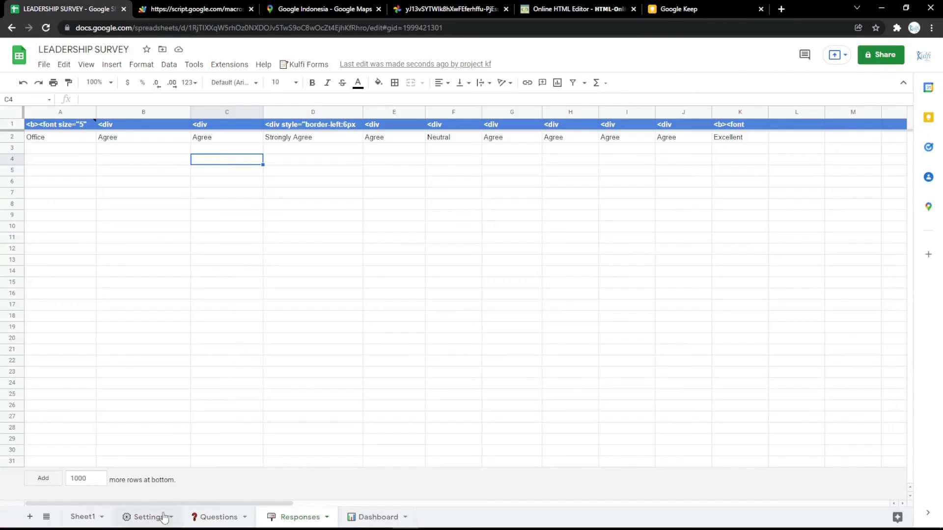
pyautogui.click(147, 517)
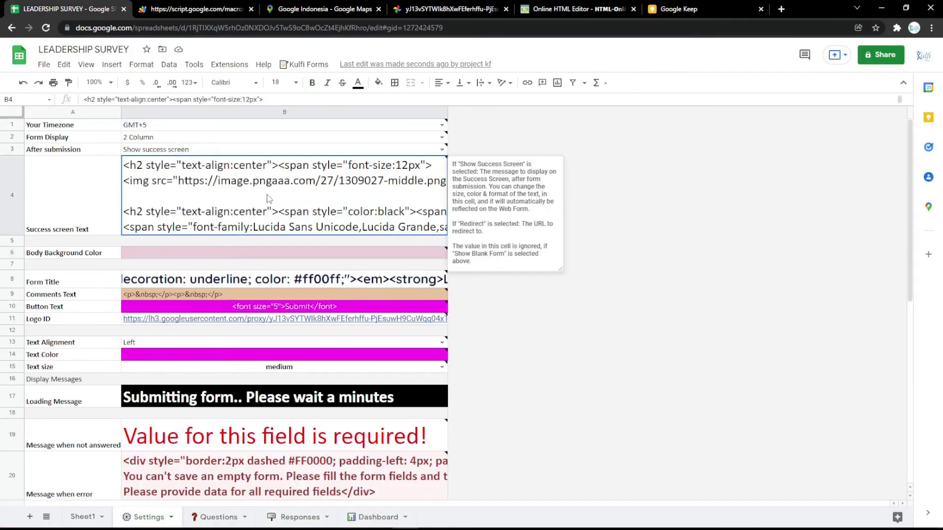
# Open the saved thank_you_PNG66.png image and copy its web address
pyautogui.hotkey('ctrl', 't')
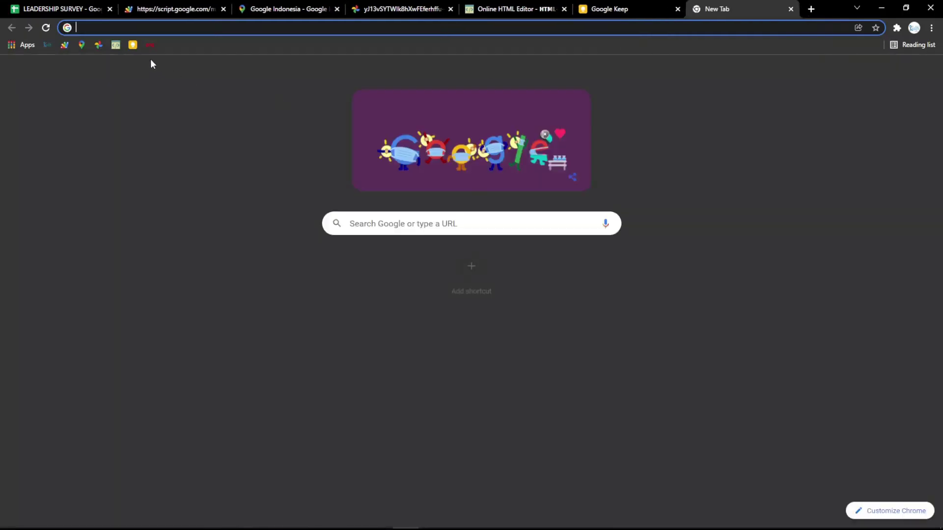
pyautogui.click(151, 45)
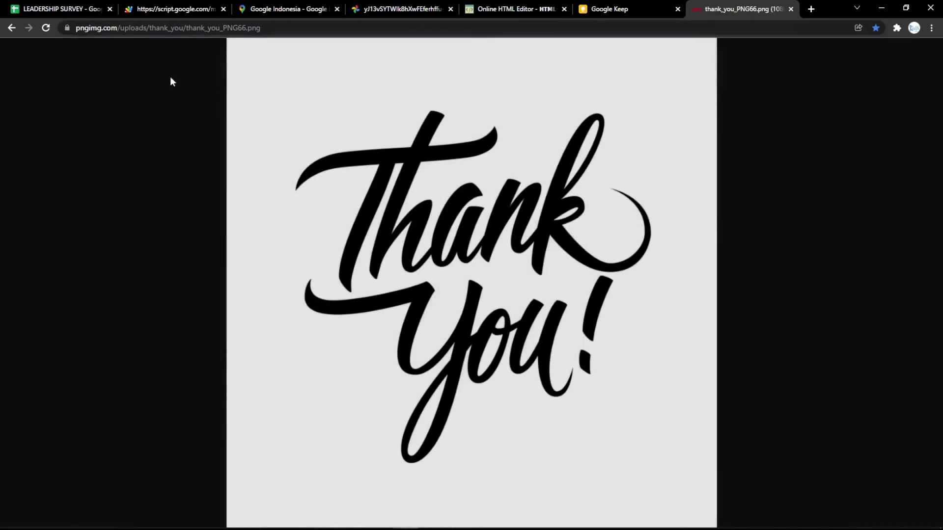
pyautogui.click(304, 40)
pyautogui.click(301, 28)
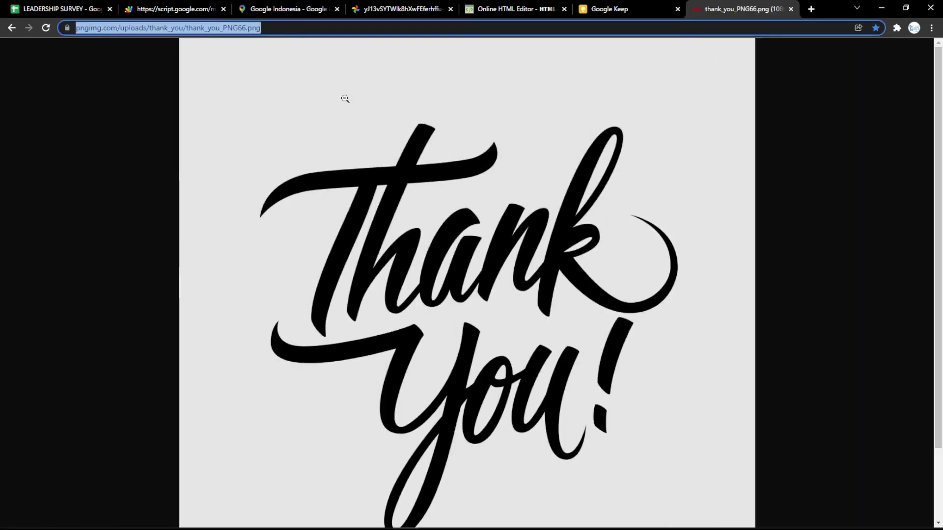
pyautogui.click(371, 134)
pyautogui.click(339, 28)
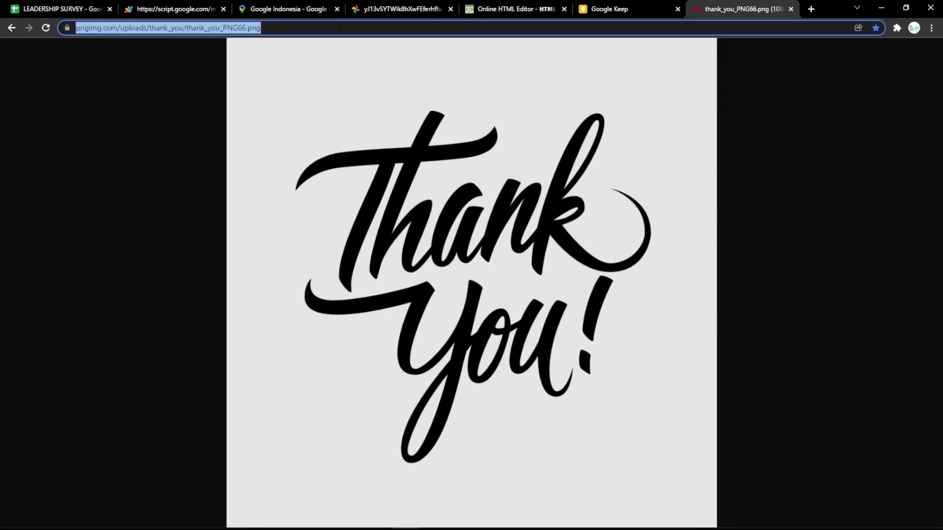
# Replace the LEADERSHIP SURVEY heading in the HTML editor with the thank-you image
pyautogui.click(526, 9)
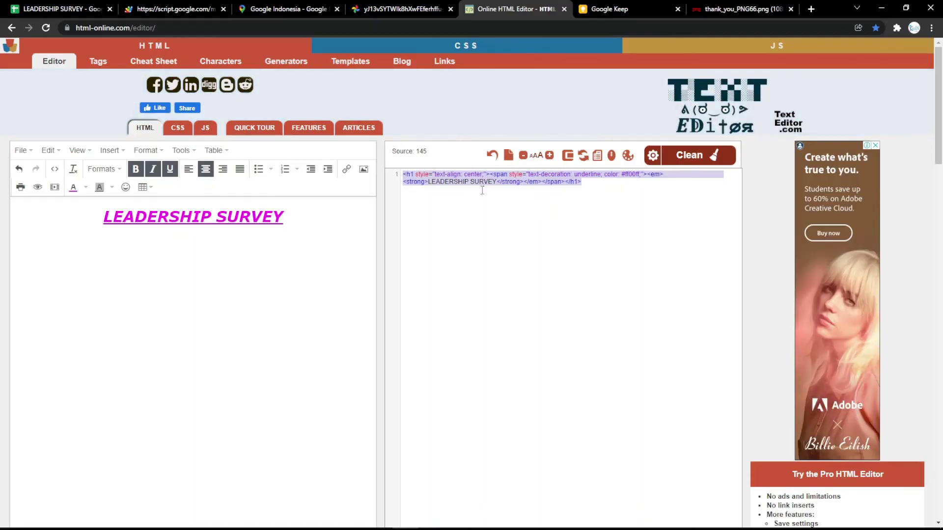
pyautogui.moveTo(304, 216); pyautogui.dragTo(46, 231)
pyautogui.press('BackSpace')
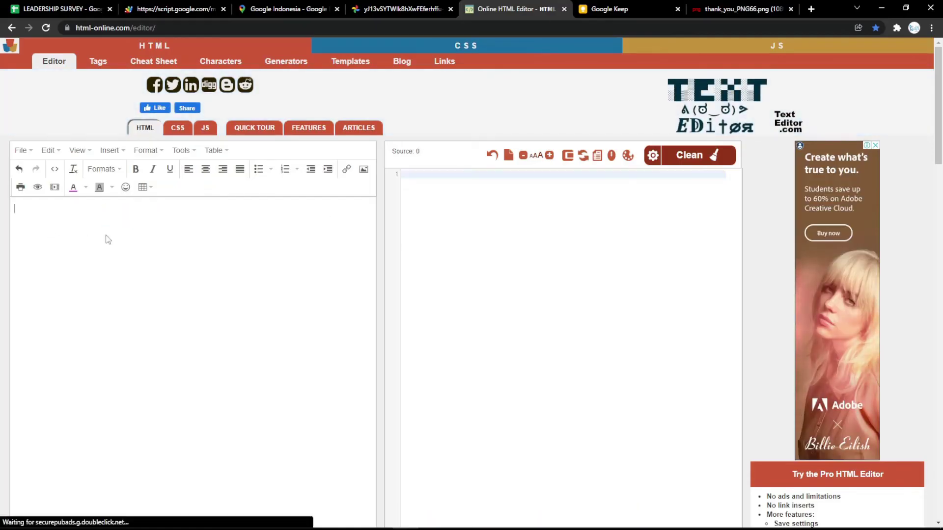
pyautogui.hotkey('ctrl', 'v')
pyautogui.click(157, 269)
pyautogui.moveTo(15, 204); pyautogui.dragTo(280, 436)
pyautogui.moveTo(14, 204); pyautogui.dragTo(81, 271)
# Set the image width and height to 500 and select the generated image code
pyautogui.doubleClick(655, 174)
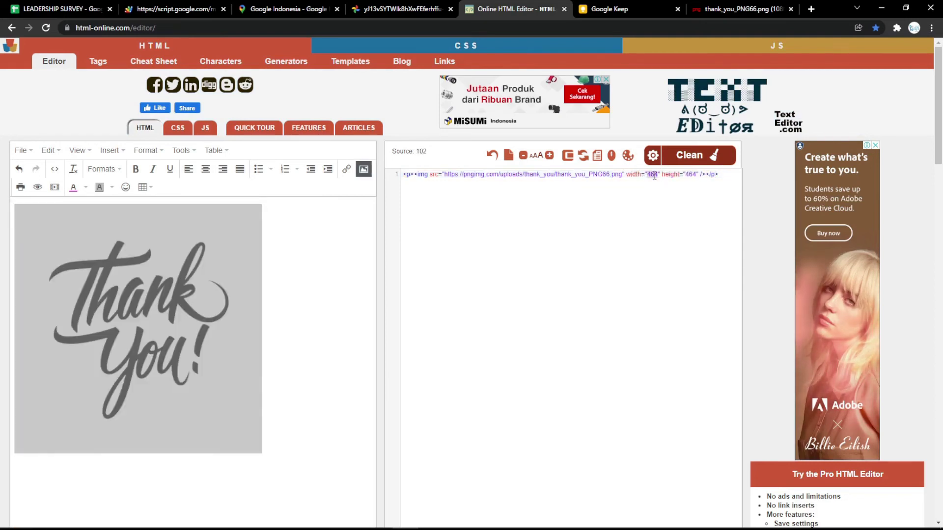
pyautogui.write('500')
pyautogui.doubleClick(692, 175)
pyautogui.write('500')
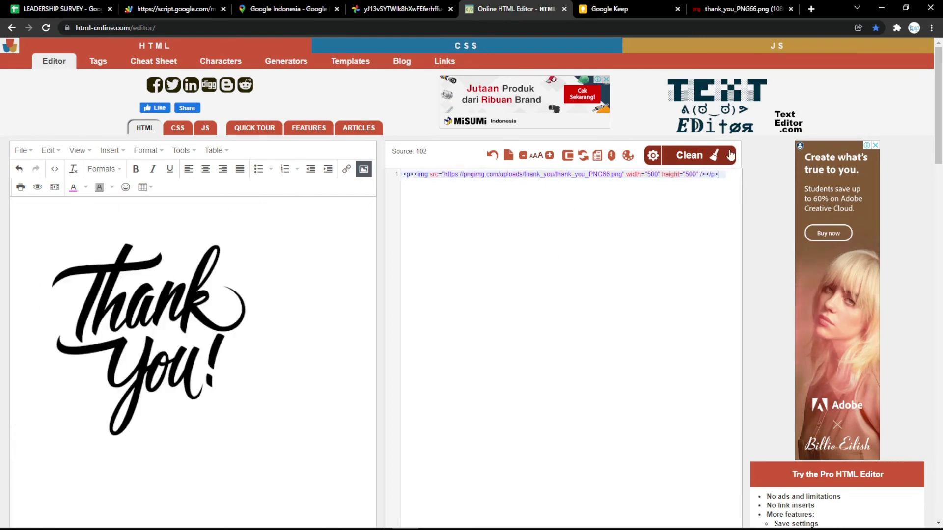
pyautogui.hotkey('ctrl', 'a')
pyautogui.hotkey('ctrl', 'c')
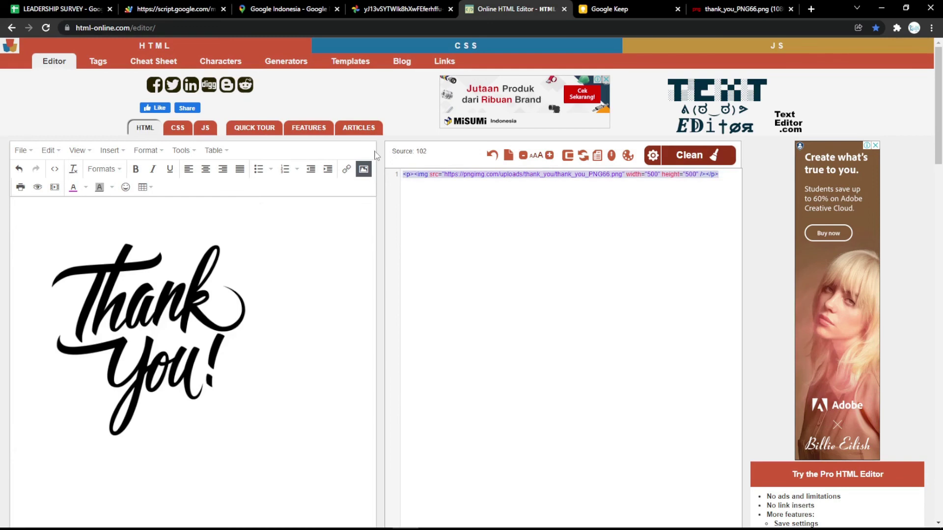
# Swap the old img tag in Settings!B4 for the new 500×500 tag and reload the form
pyautogui.click(99, 6)
pyautogui.doubleClick(147, 195)
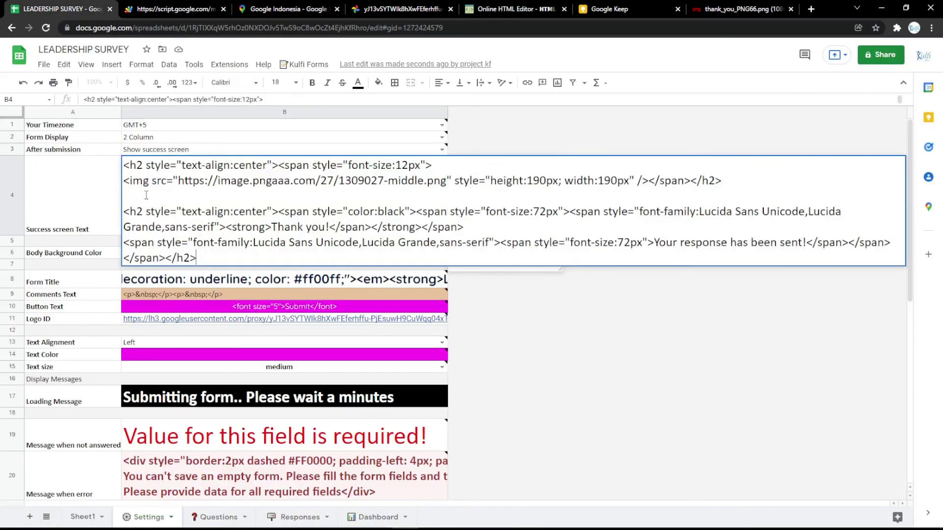
pyautogui.moveTo(126, 183); pyautogui.dragTo(649, 183)
pyautogui.hotkey('ctrl', 'v')
pyautogui.click(637, 306)
pyautogui.hotkey('ctrl', 'Tab')
pyautogui.press('F5')
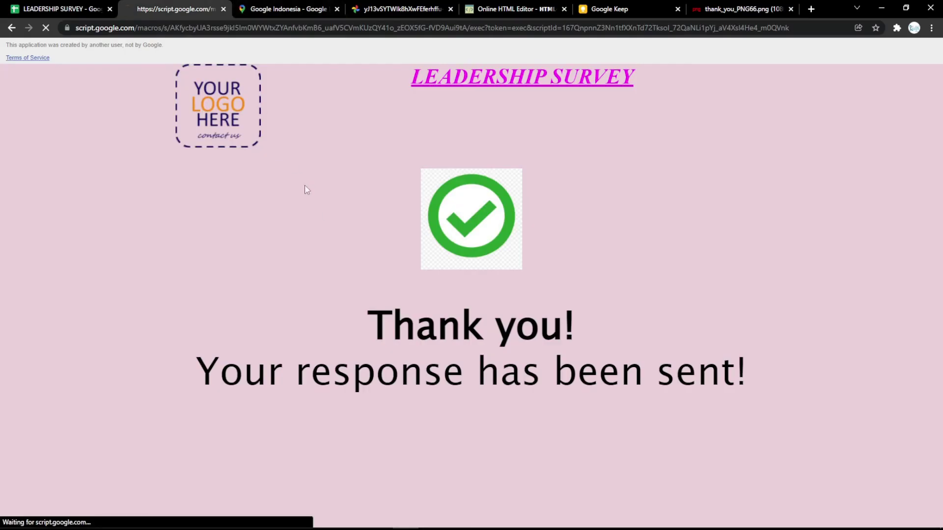